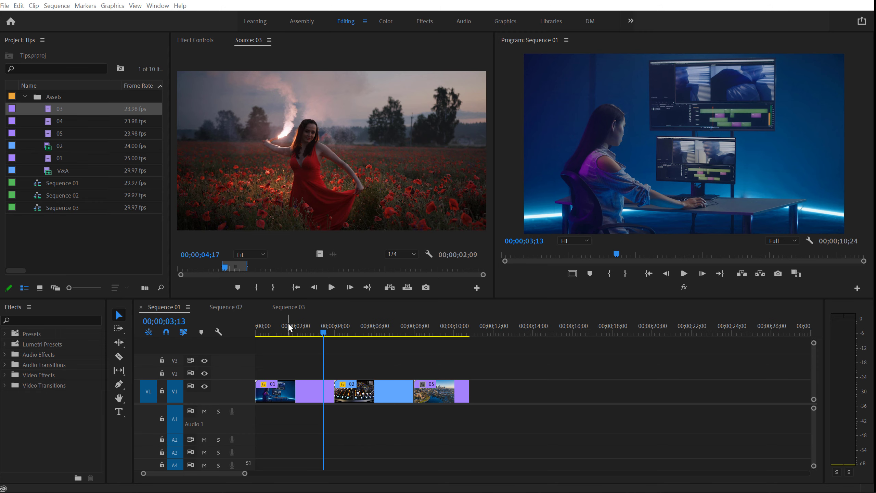
Scrub through Sequence 01 and source clip 03 to review the edit and the footage for insertion between clips 01 and 02.
left_click_drag(289, 327, 450, 322)
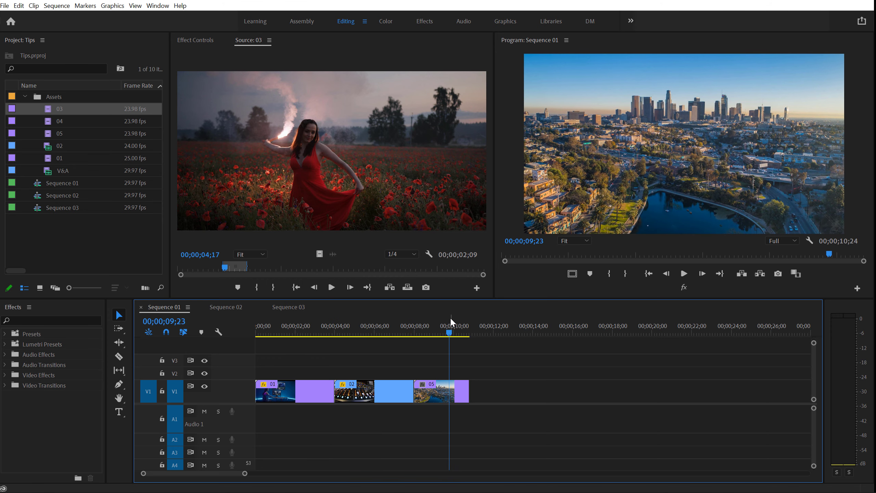
left_click_drag(335, 328, 388, 326)
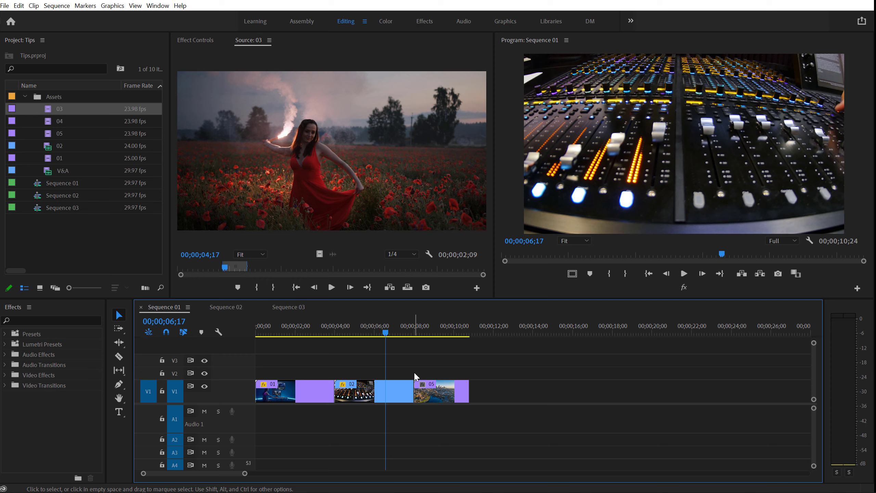
left_click(225, 270)
left_click_drag(227, 268, 221, 269)
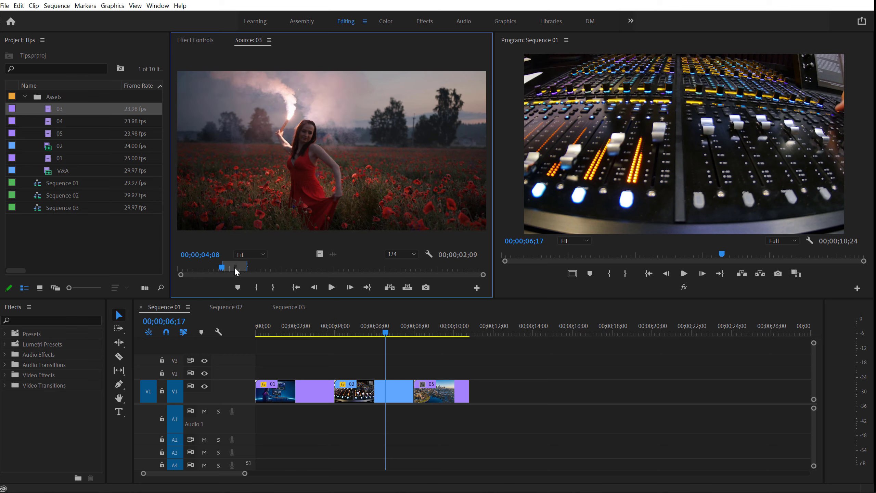
left_click(335, 326)
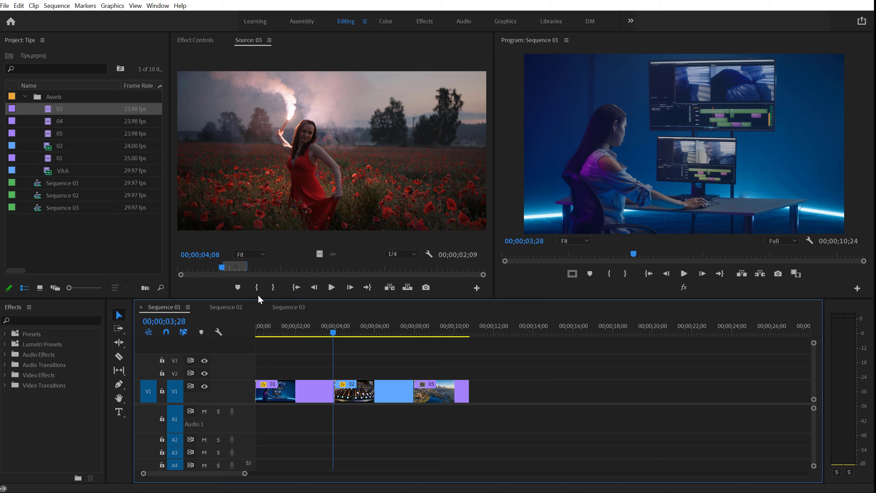
mouse_move(222, 268)
left_mouse_down()
mouse_move(455, 268)
mouse_move(229, 268)
left_mouse_up()
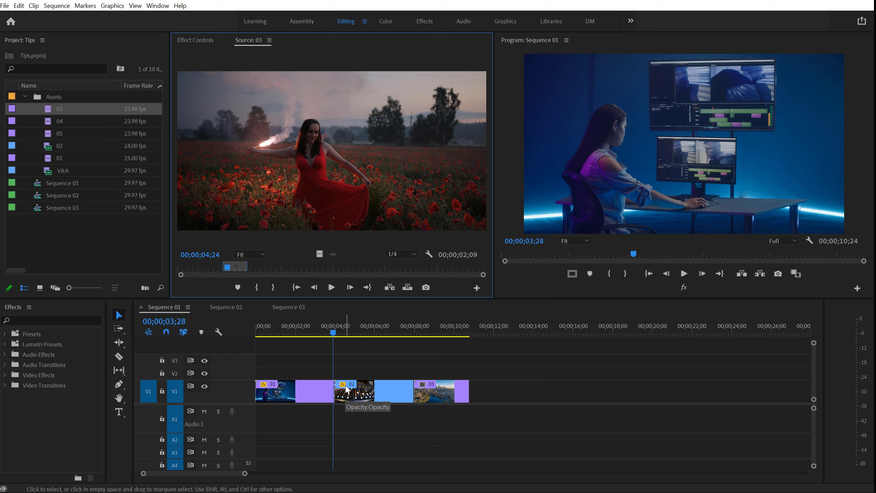
Shift clips 02 and 05 along V1, place source clip 03 directly after clip 01, and close the gap behind it.
left_click_drag(388, 365, 638, 422)
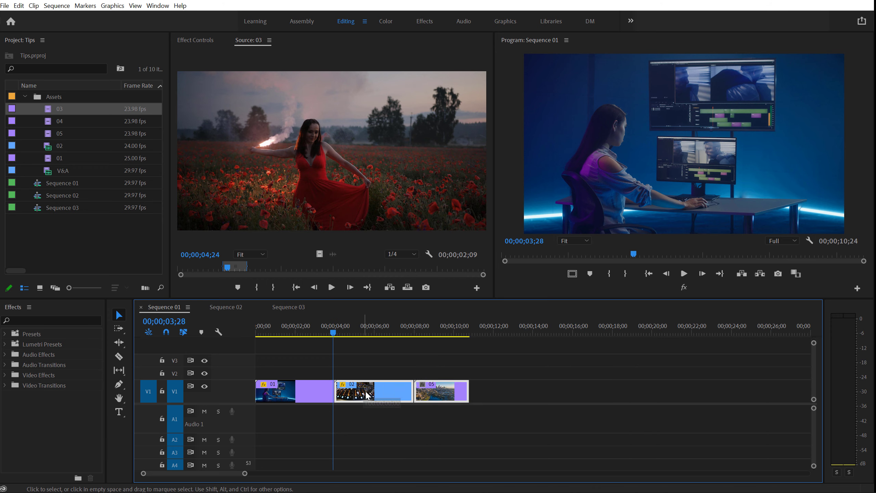
left_click_drag(365, 394, 434, 392)
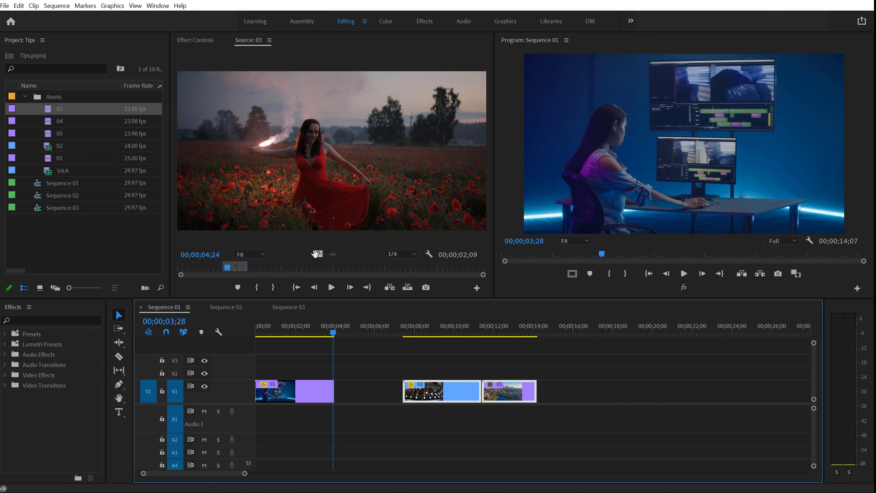
left_click_drag(316, 254, 349, 397)
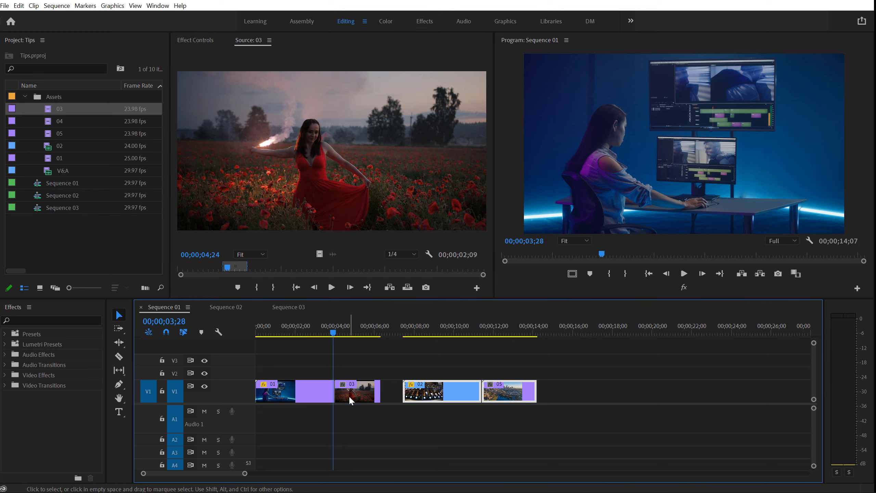
left_click_drag(428, 359, 524, 409)
left_click_drag(455, 394, 419, 397)
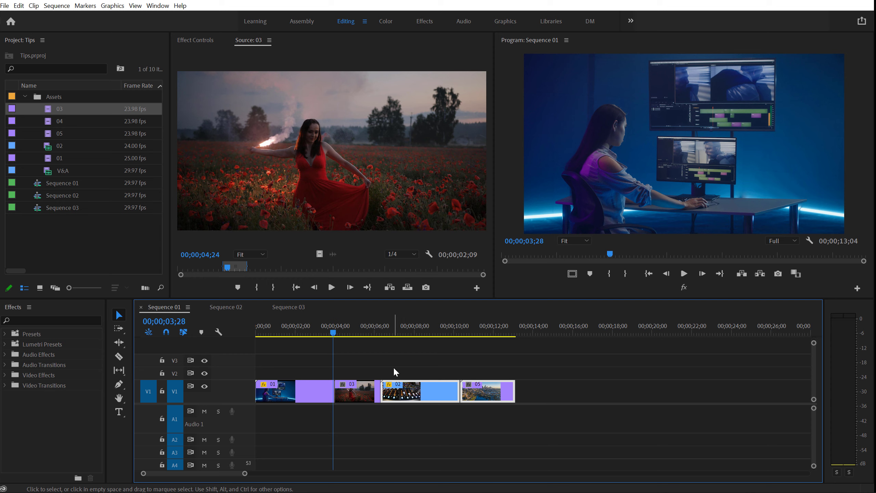
Undo the manual placement of clip 03 and the shifts of clips 02 and 05.
key("ctrl+z")
key("ctrl+z")
key("ctrl+z")
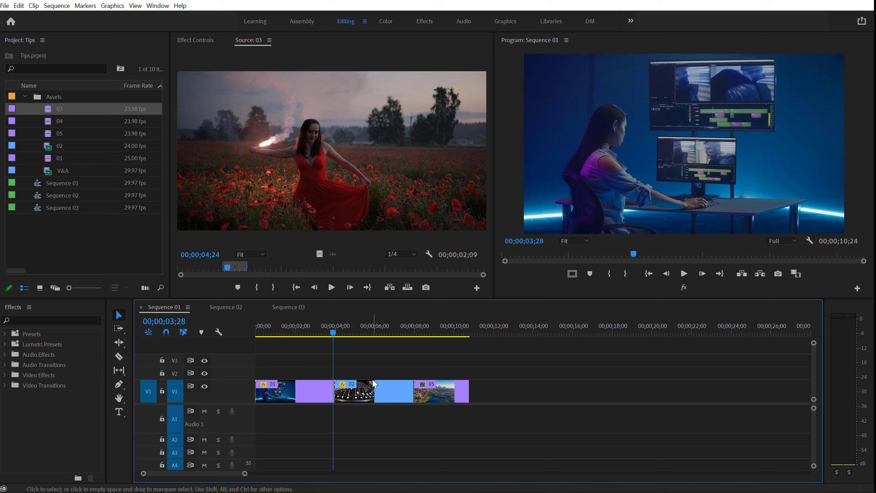
Insert source clip 03 on V1 at 00;00;04;00, at the cut between clips 01 and 02.
left_click_drag(312, 326, 318, 324)
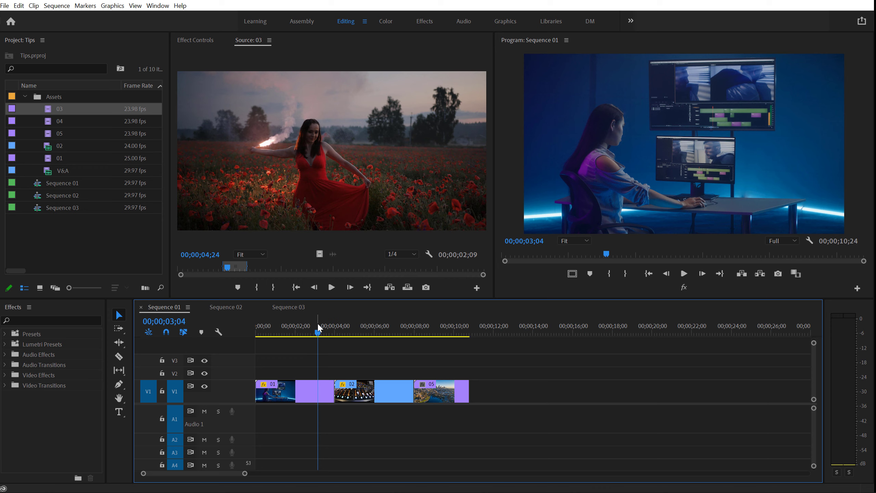
left_click(354, 394)
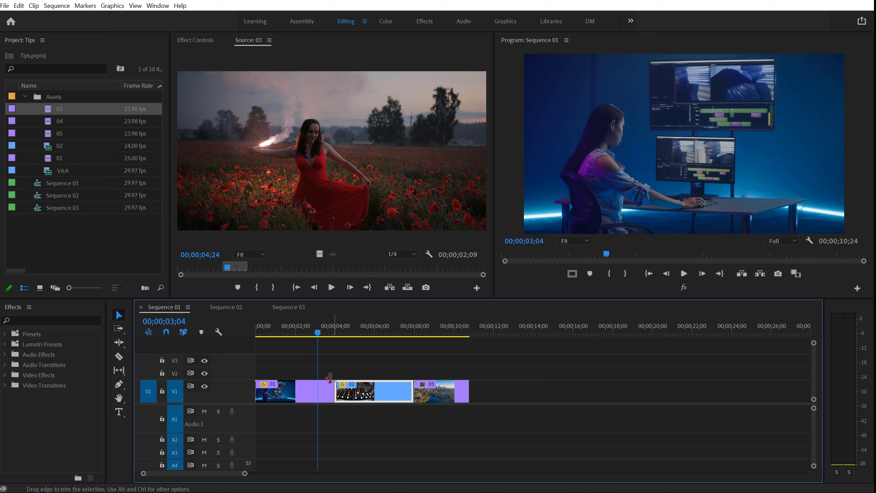
left_click_drag(318, 333, 334, 335)
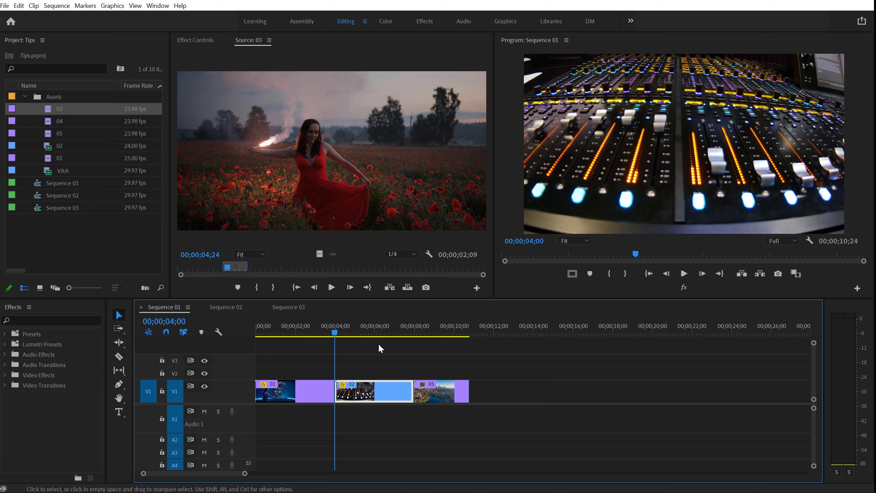
left_click(389, 288)
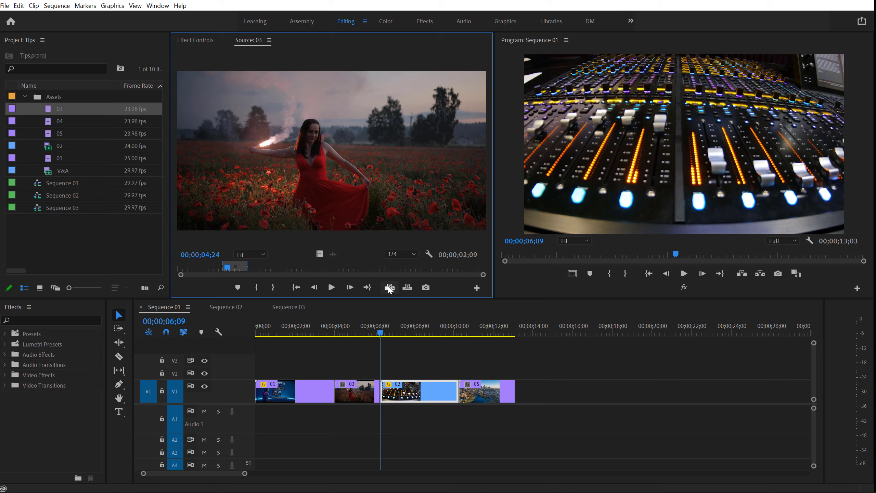
Scrub over the edit, deselect clip 02, and undo and redo the insertion of clip 03.
left_click_drag(321, 326, 420, 326)
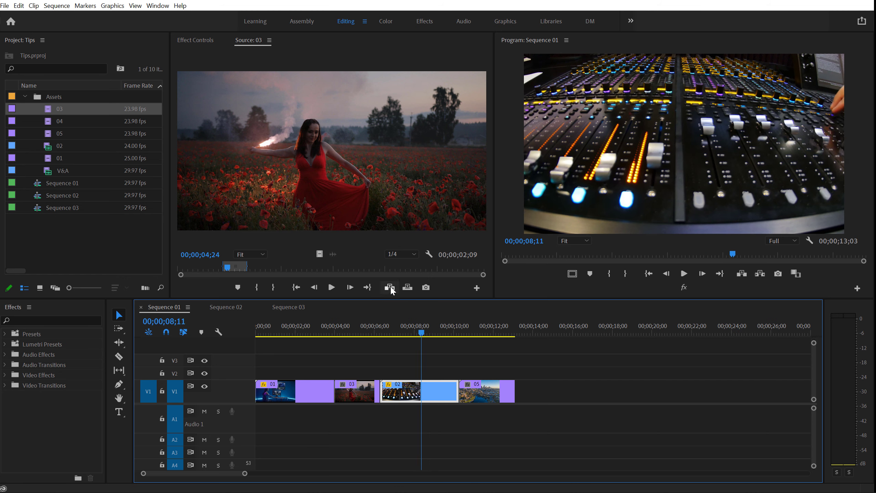
left_click(362, 346)
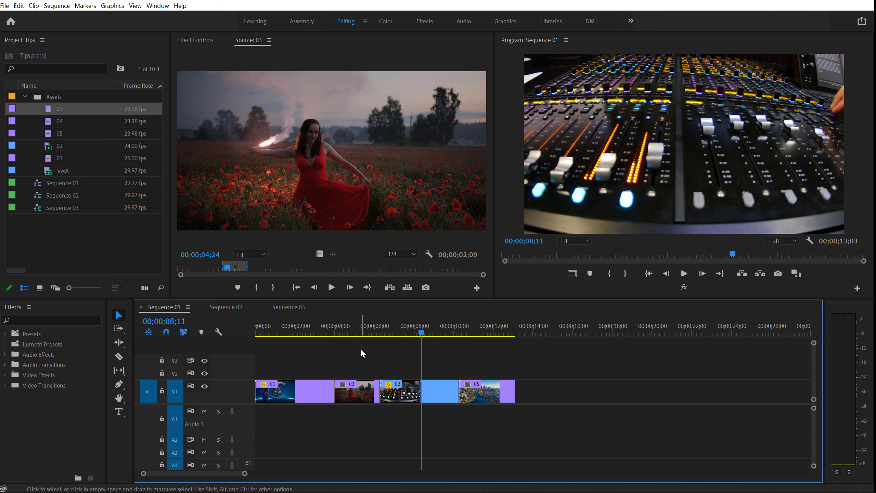
key("ctrl+z")
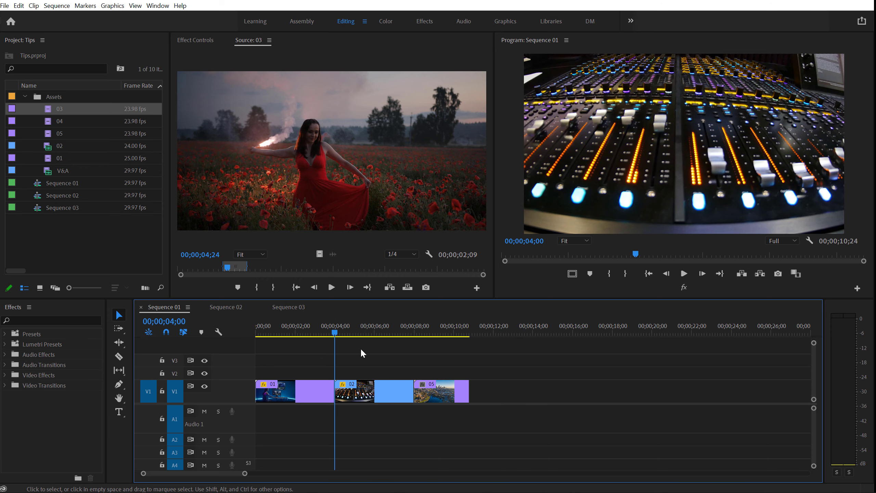
key("ctrl+shift+z")
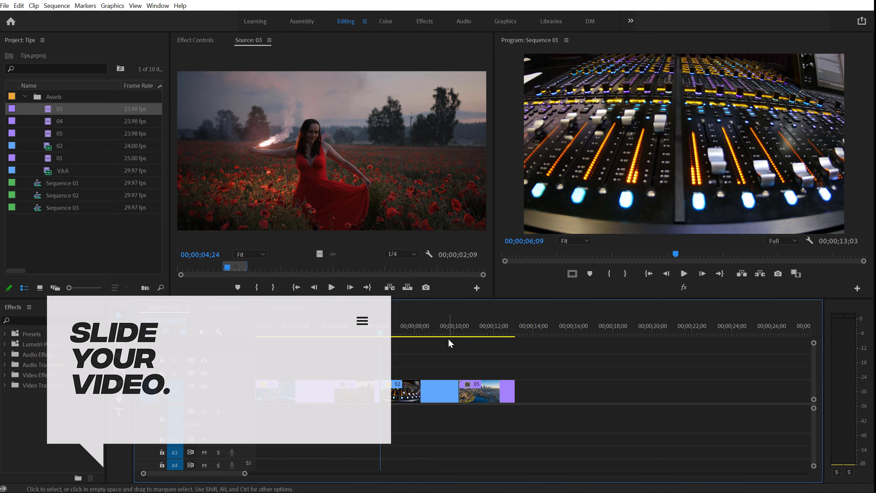
Load clip 05 in the Source Monitor and scrub its footage against the clip 05 section in the timeline.
left_click(469, 334)
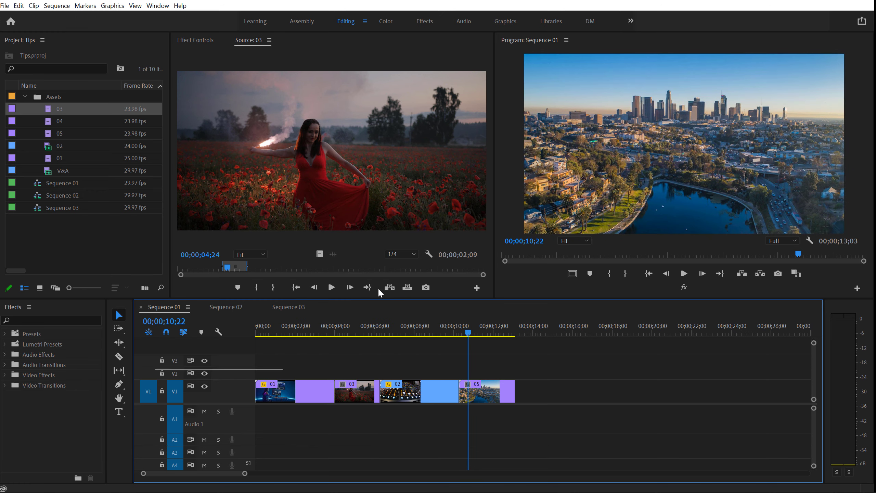
left_click(483, 391)
left_click(48, 135)
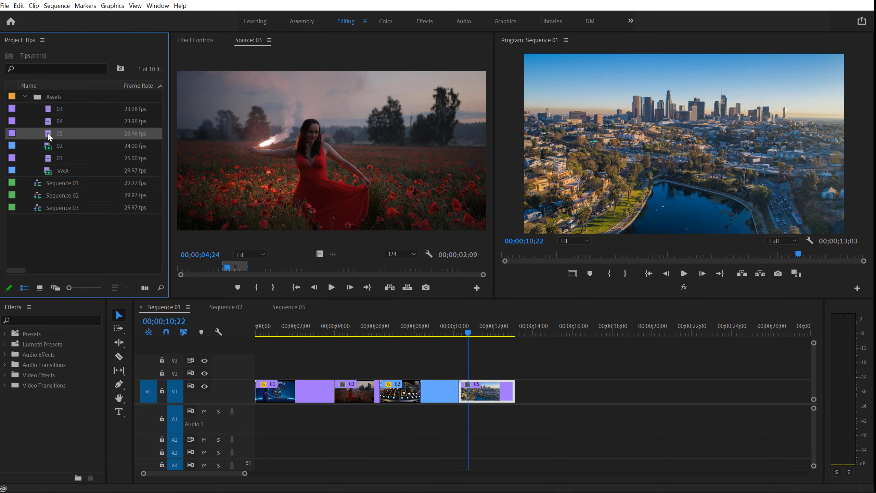
double_click(48, 135)
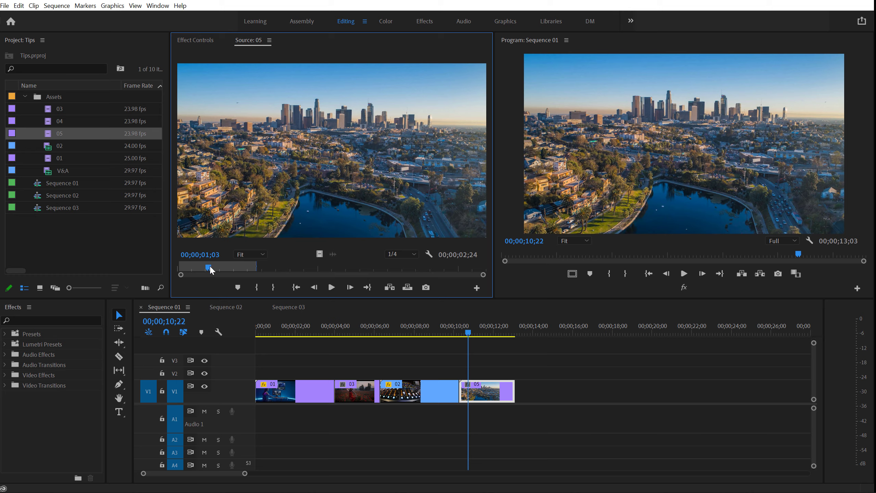
left_click_drag(210, 269, 320, 269)
left_click(466, 332)
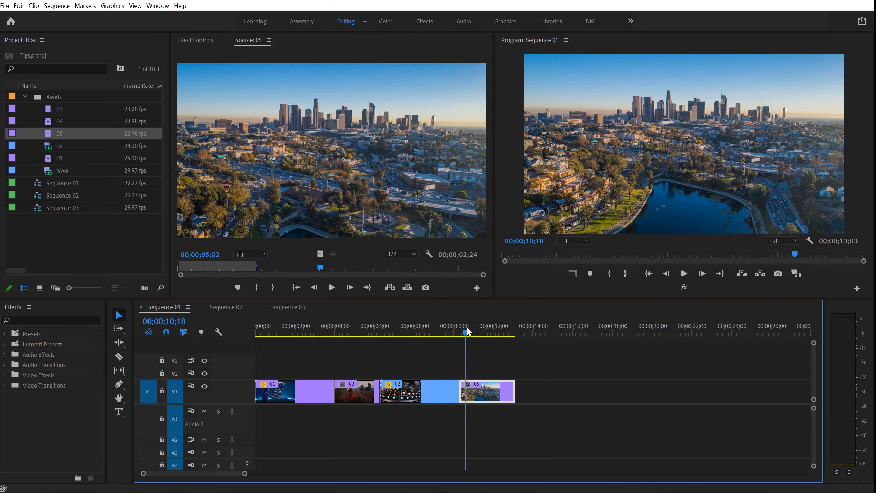
mouse_move(468, 331)
left_mouse_down()
mouse_move(507, 332)
mouse_move(469, 333)
mouse_move(481, 332)
left_mouse_up()
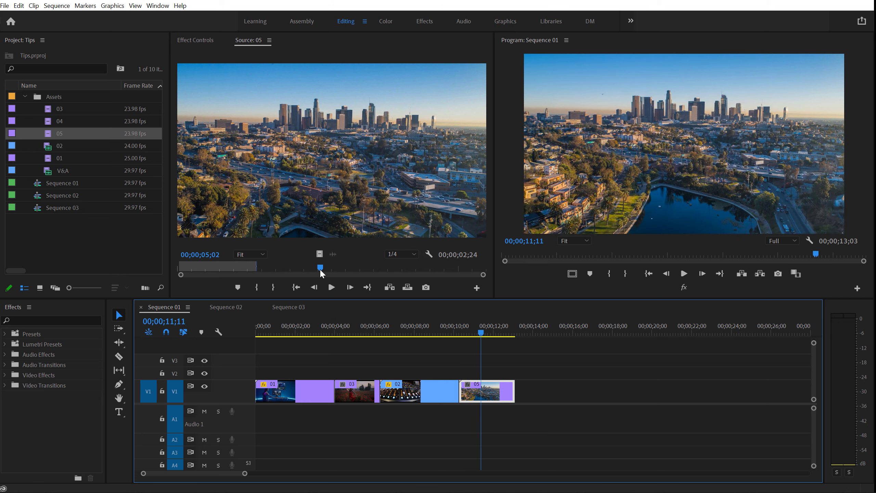
Mark a new In point at 00;00;06;02 on source clip 05 and scrub through the marked range.
left_click_drag(320, 266, 350, 268)
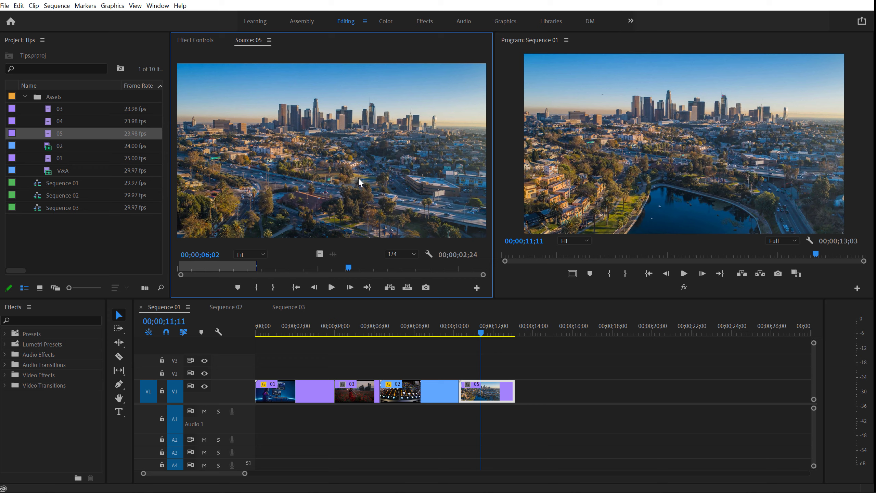
left_click(256, 286)
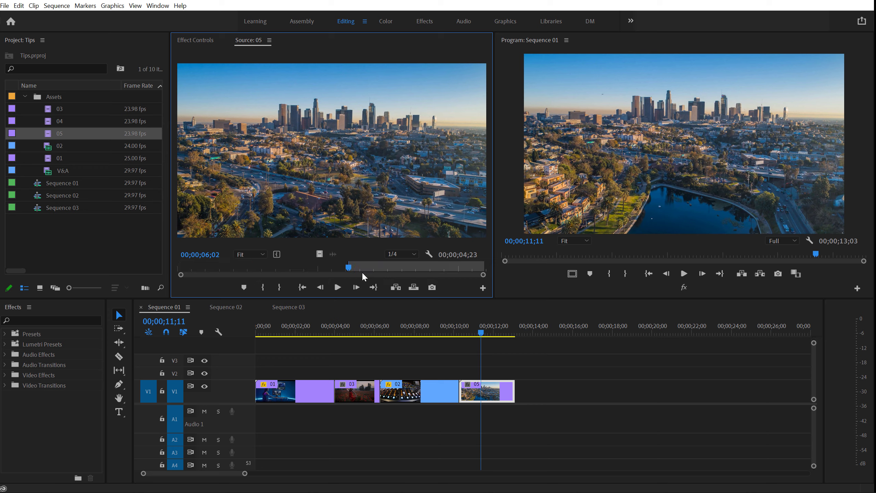
left_click_drag(349, 267, 482, 267)
Try replacing clip 05 on V1 with the newly marked source range, and undo the deletion and placement.
left_click(486, 394)
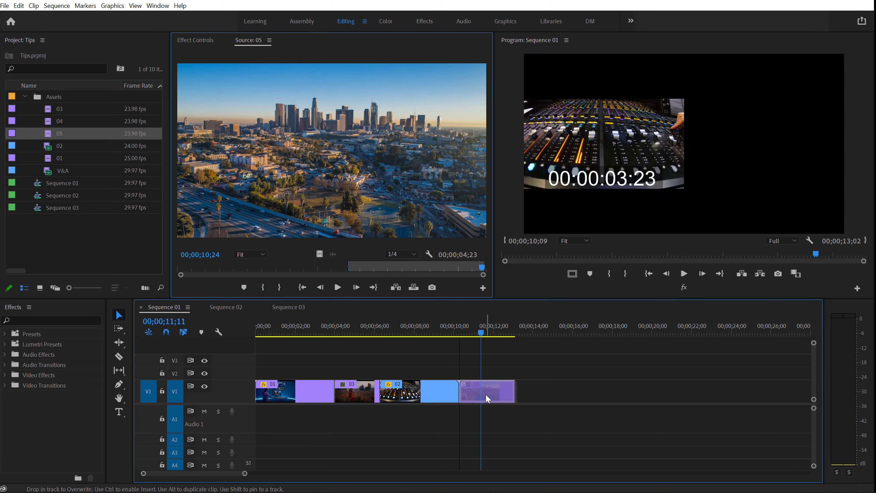
key("Delete")
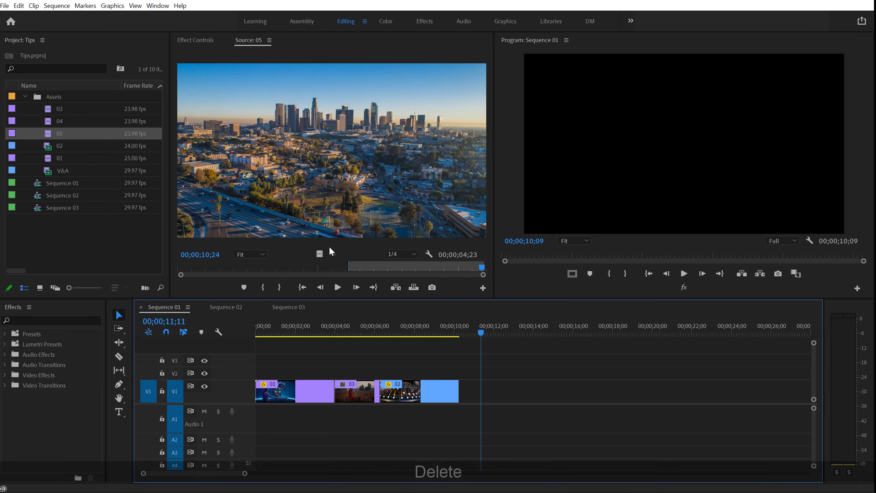
left_click_drag(319, 254, 475, 389)
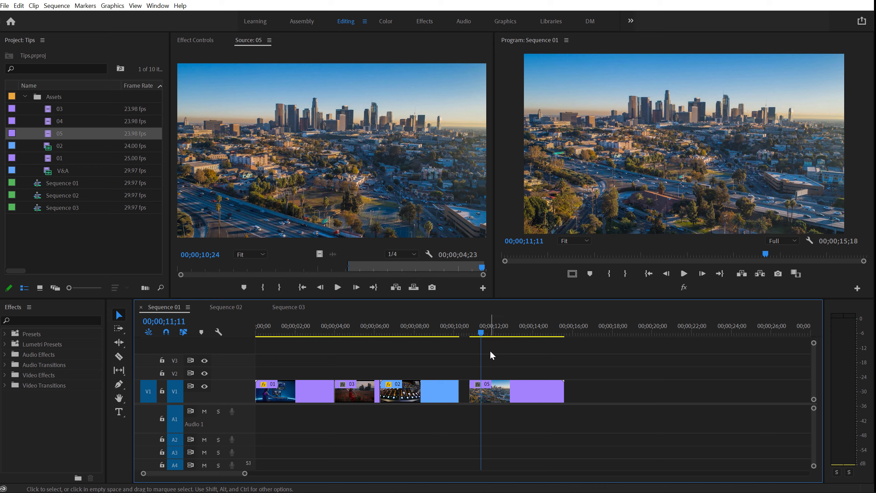
key("ctrl+z")
key("ctrl+z")
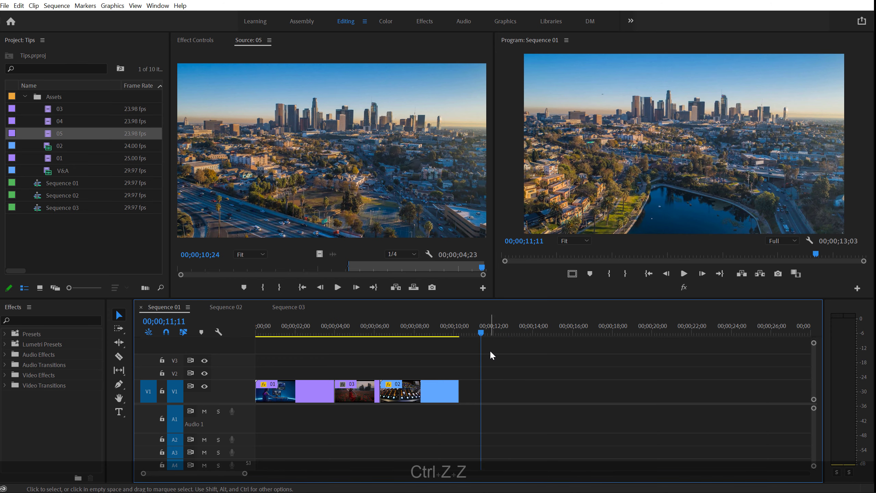
With the playhead at 00;00;11;00, slip clip 05 to later footage without changing its timeline position, and return to the Selection tool.
left_click(467, 331)
left_click_drag(467, 331, 473, 330)
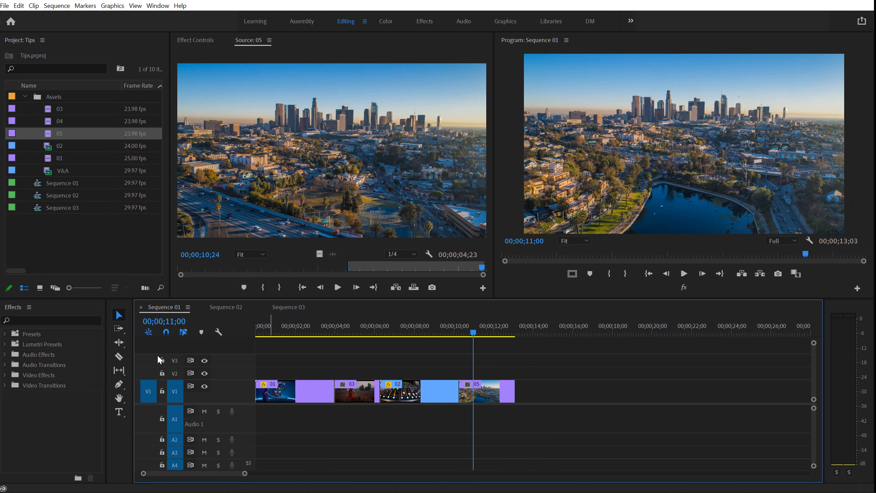
left_click(118, 371)
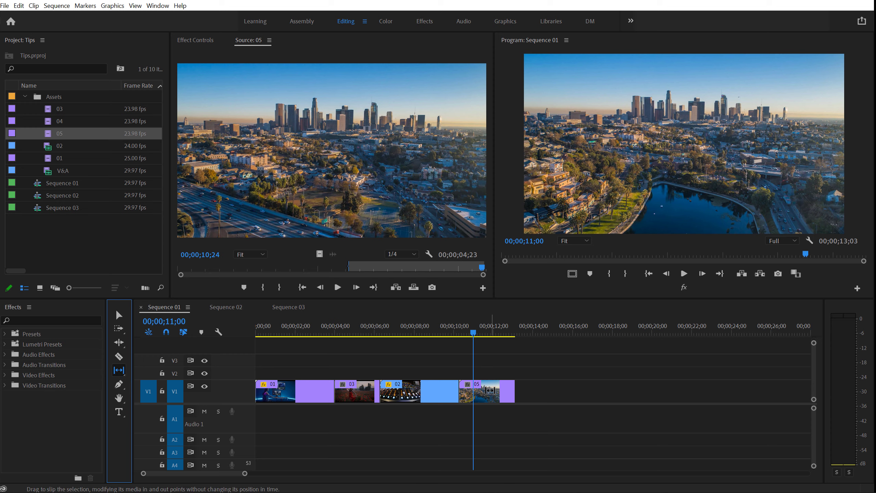
left_click_drag(492, 391, 476, 390)
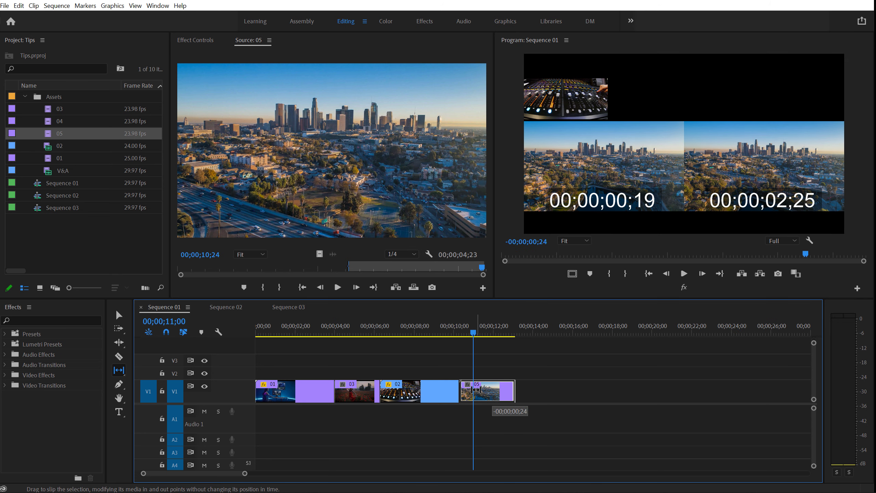
left_click_drag(476, 390, 337, 408)
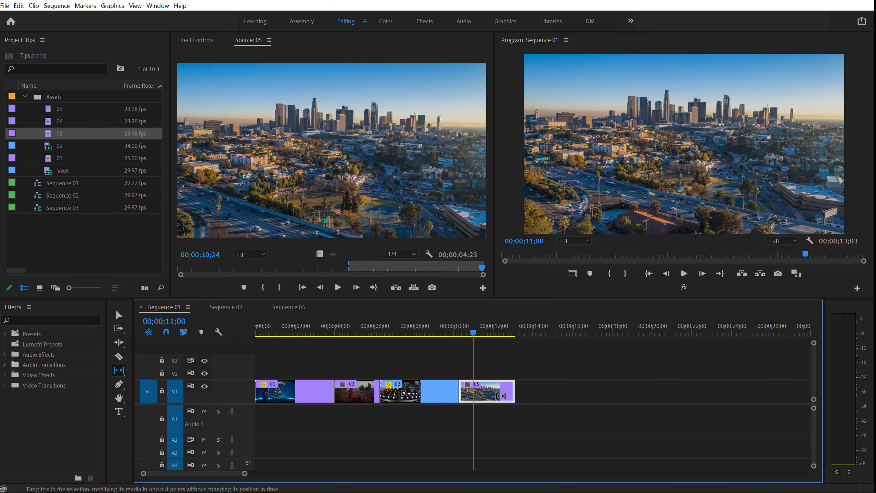
key("v")
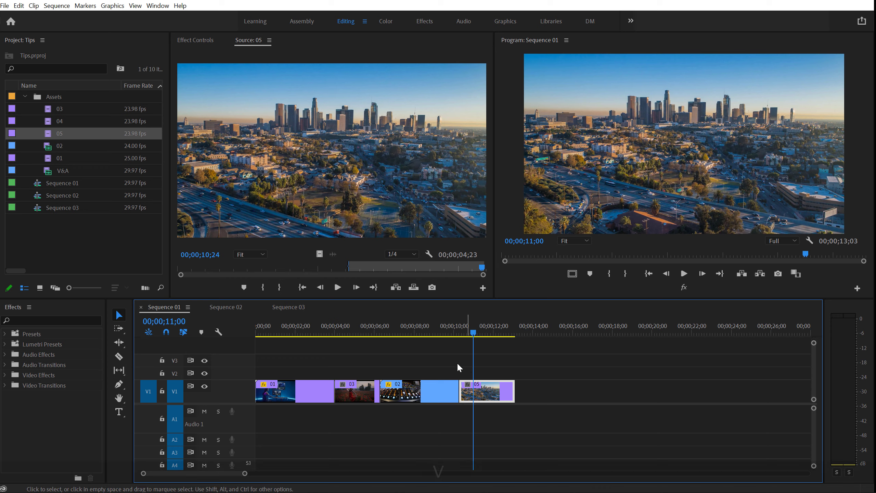
Place two copies of clip 02 after clip 05 on V1 and close the gap in front of them.
left_click(403, 391)
key("ctrl+c")
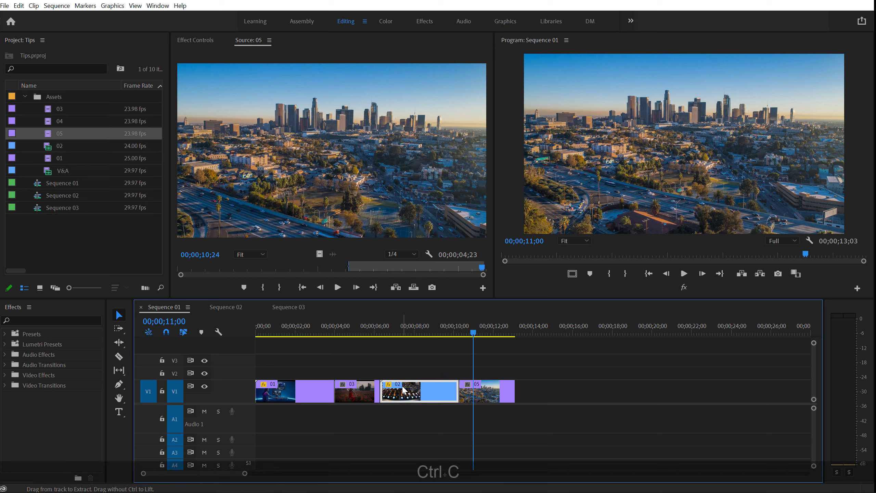
left_click(547, 333)
key("ctrl+v")
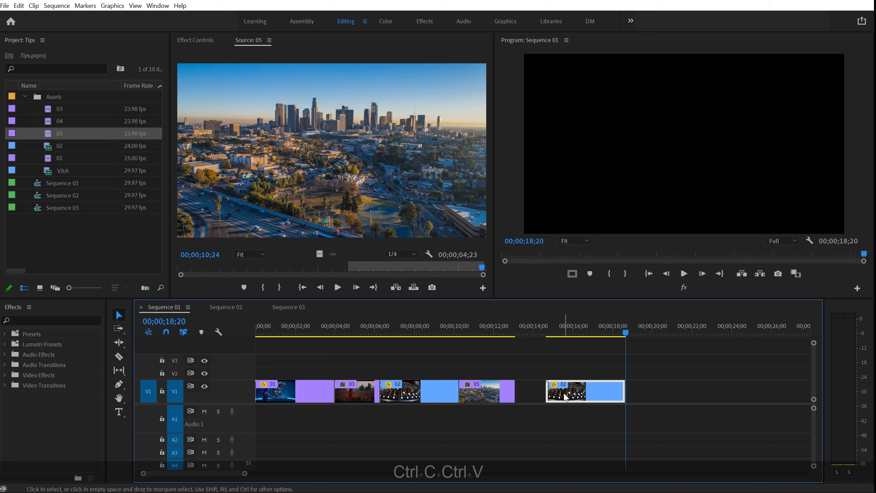
left_click_drag(565, 392, 622, 394)
right_click(524, 391)
left_click(533, 396)
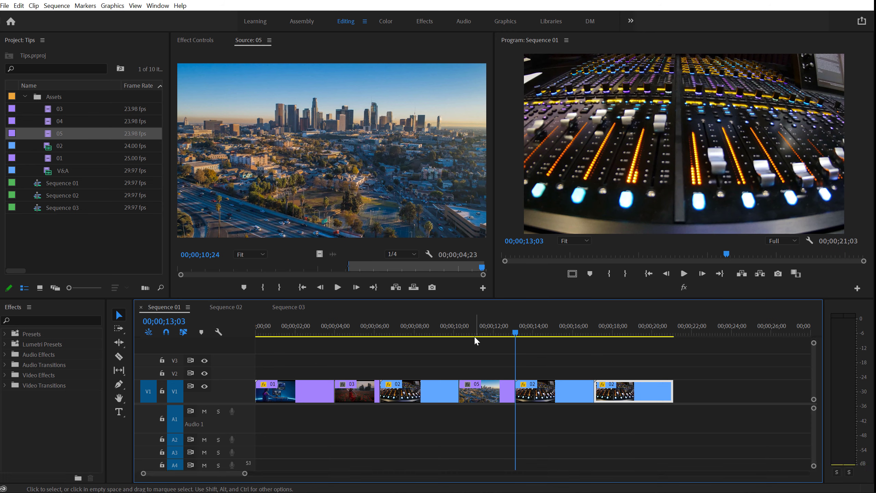
With the playhead at 00;00;11;16, slip the footage inside clip 05 without changing its timeline position.
left_click(483, 391)
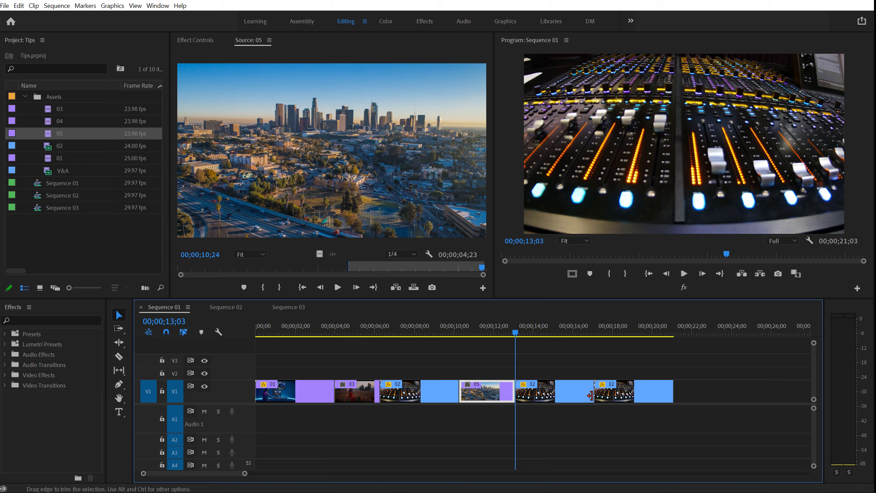
left_click(119, 370)
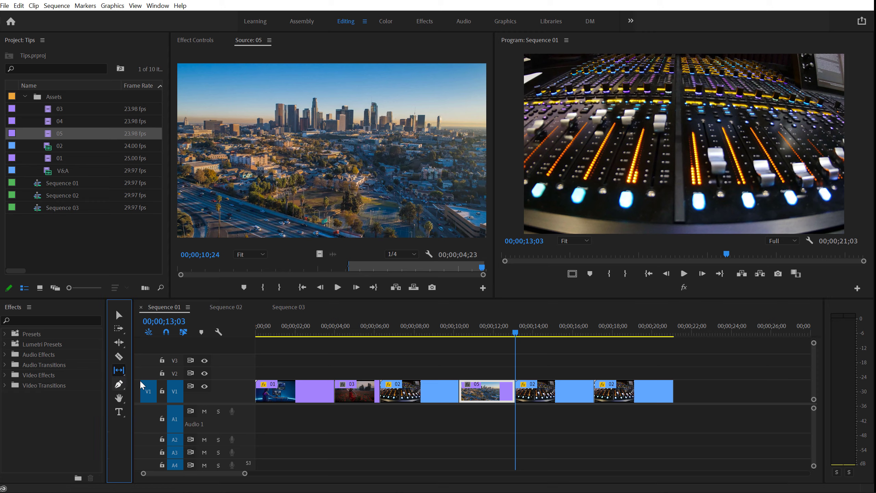
left_click(484, 332)
left_click_drag(490, 389, 563, 388)
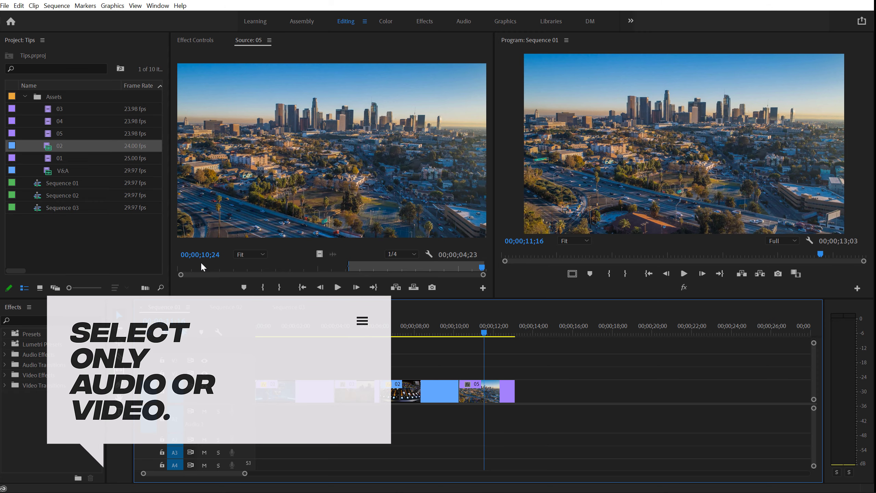
Place the V&A clip after clip 05 on V1 and A1 at 00;00;13;22, and scrub it to 00;00;16;12.
left_click(62, 171)
left_click_drag(275, 244, 528, 390)
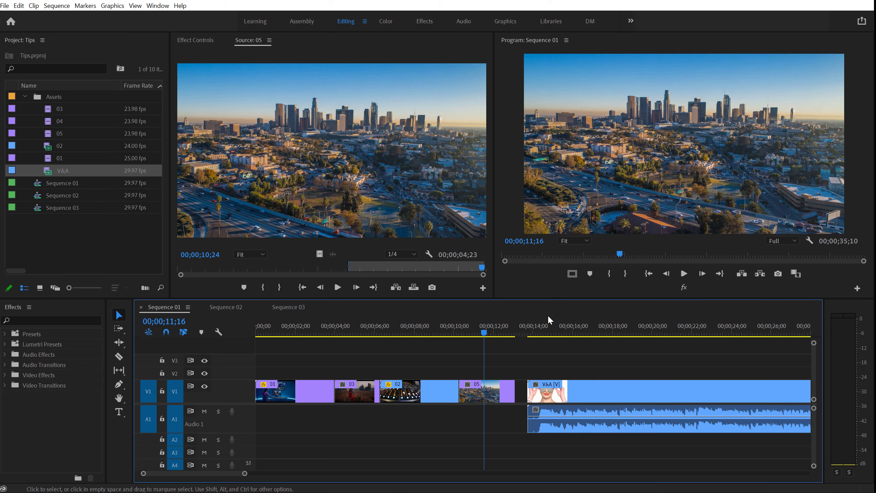
left_click_drag(556, 326, 582, 328)
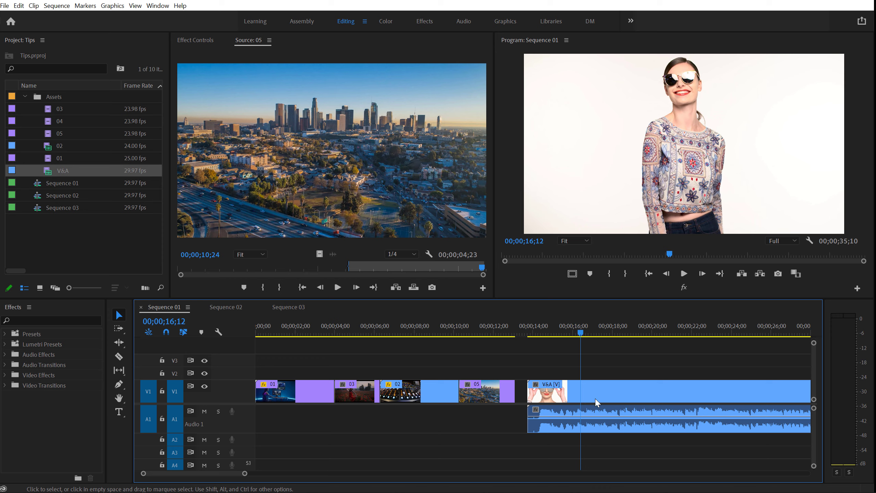
Unlink the V&A clip's video from its audio and check that each part can be selected separately.
left_click(569, 391)
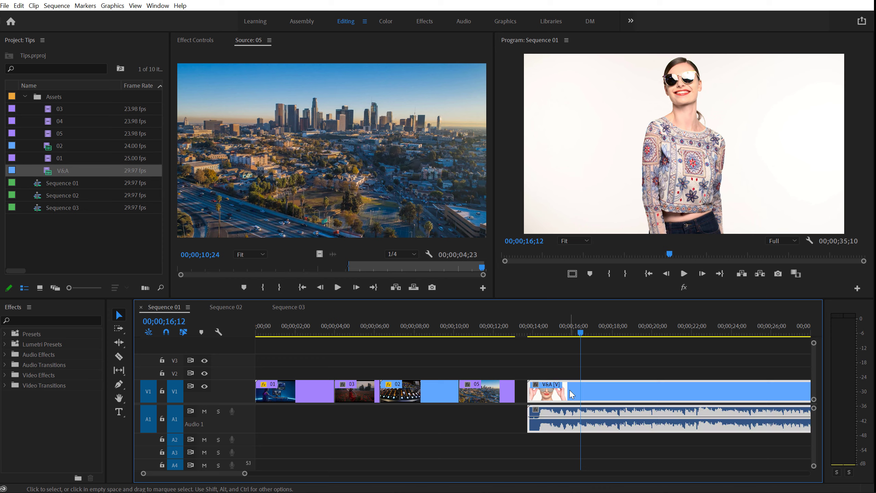
right_click(570, 391)
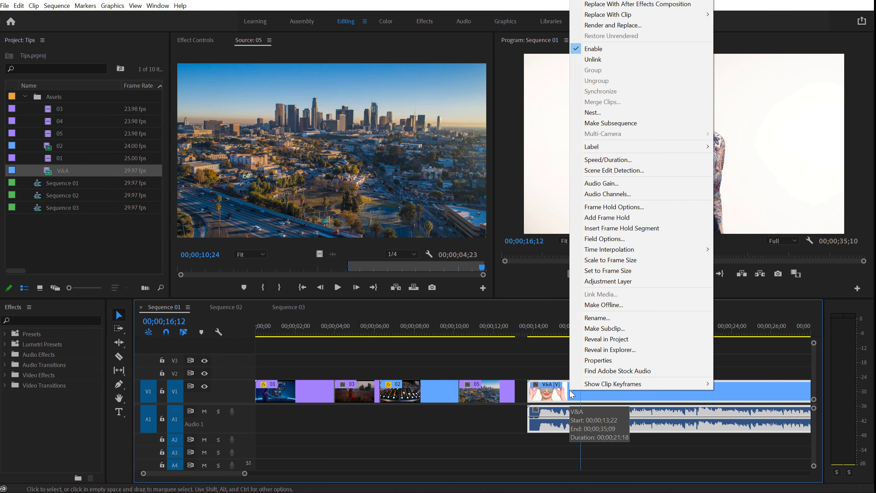
left_click(593, 60)
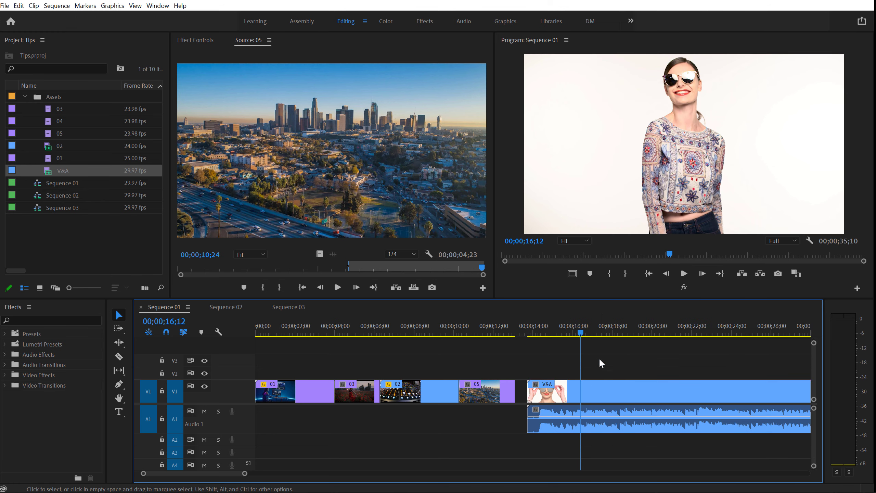
left_click(595, 411)
left_click(593, 397)
Try deleting only the unlinked V&A audio on A1, and undo the deletion and the unlinking.
left_click(592, 424)
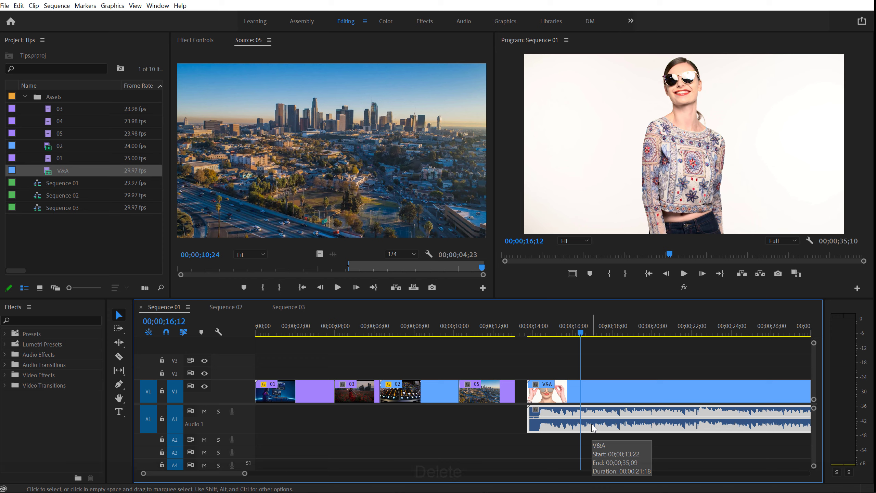
key("Delete")
left_click(595, 399)
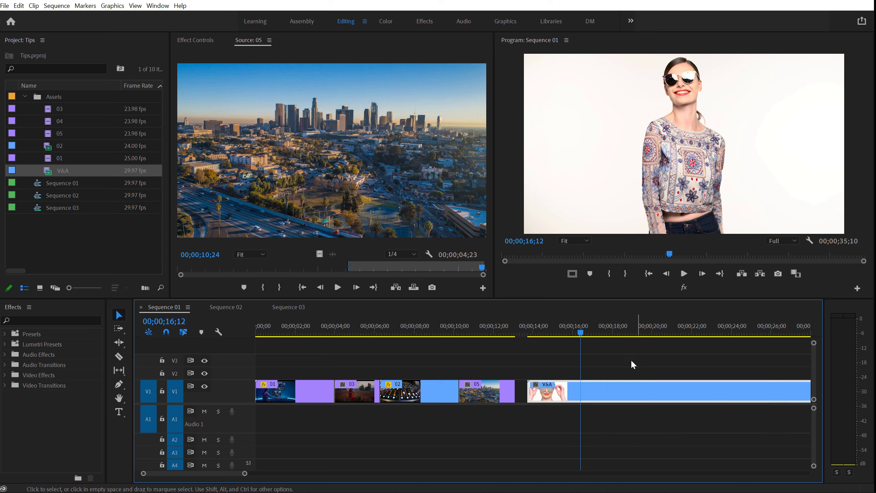
key("ctrl+z")
key("ctrl+z")
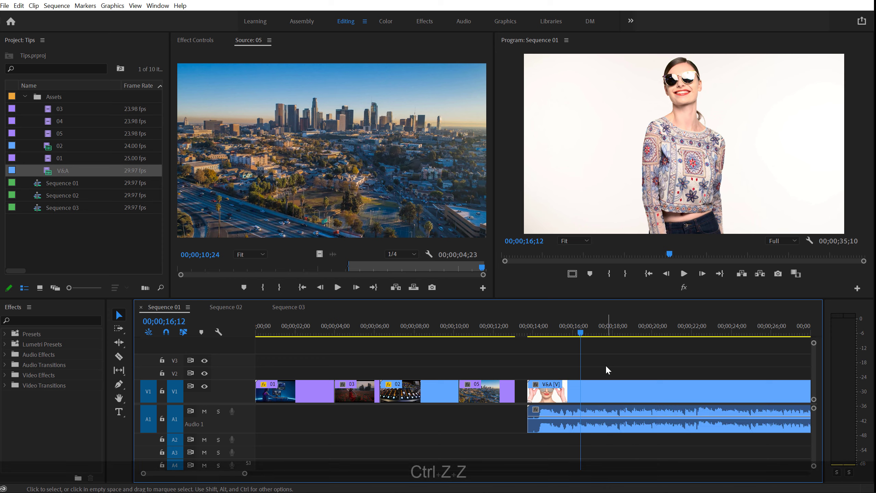
Select only the audio of the linked V&A clip without unlinking it, delete it, and undo the deletion.
left_click(591, 394)
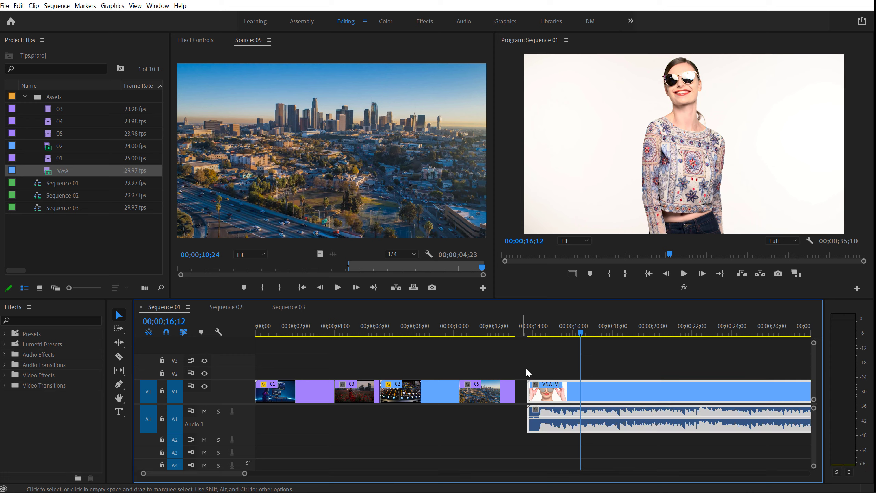
left_click(598, 371)
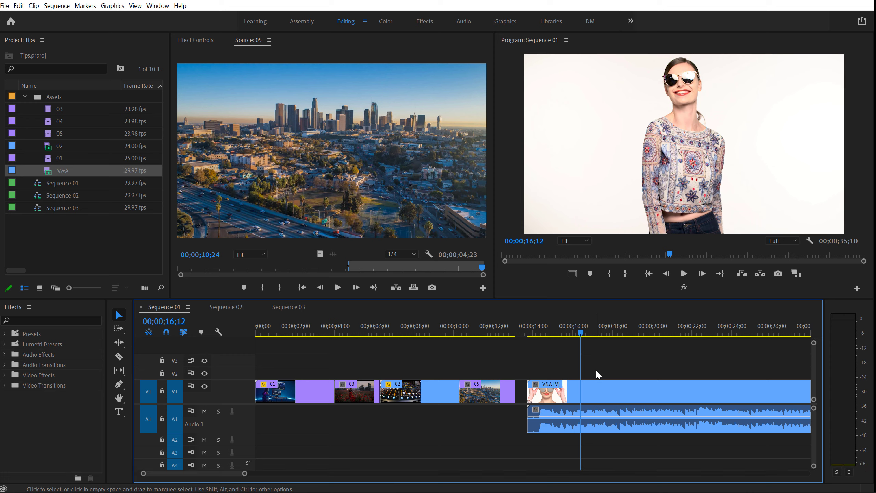
key("alt")
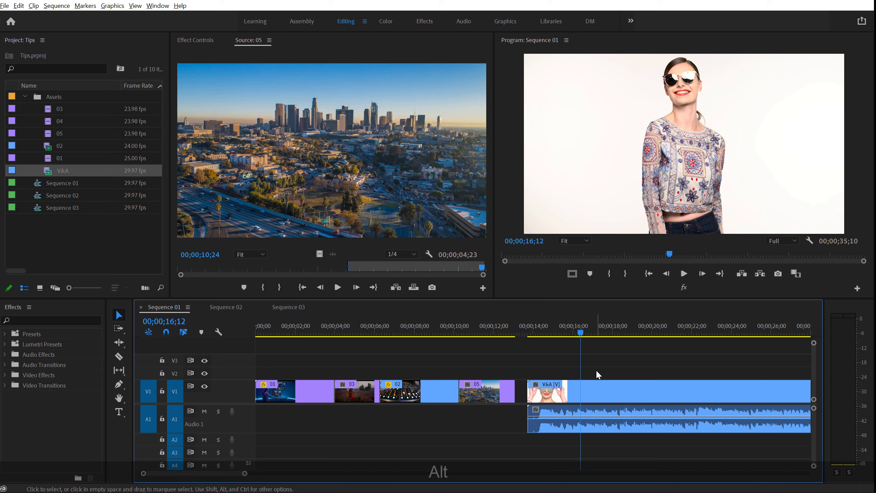
left_click(600, 413, "alt")
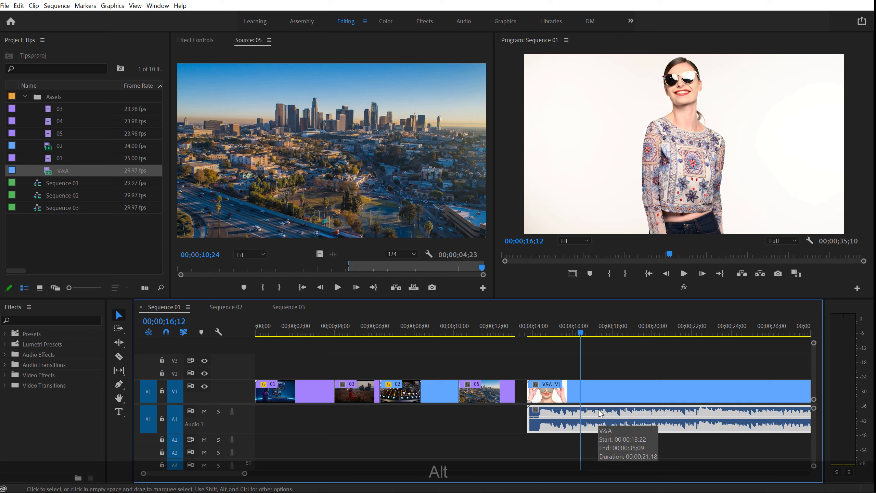
key("Delete")
key("ctrl+z")
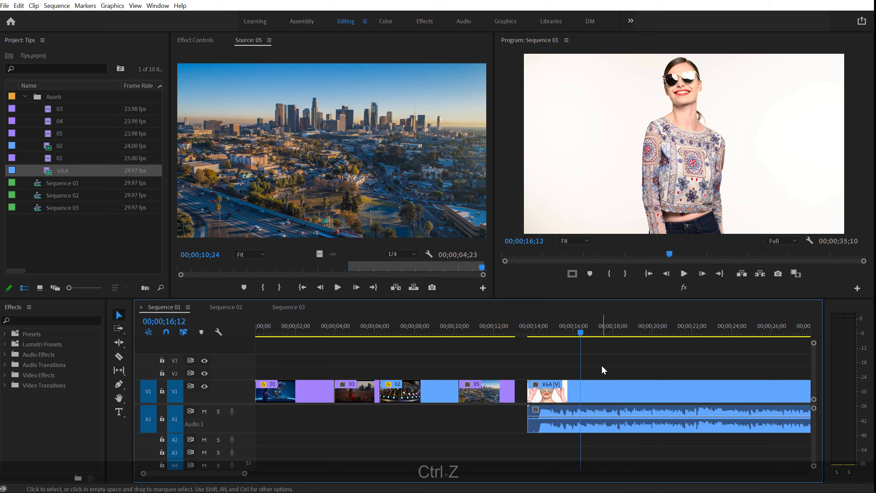
Select only the video part of the linked V&A clip, delete it, and undo the deletion.
left_click(600, 390, "alt")
key("Delete")
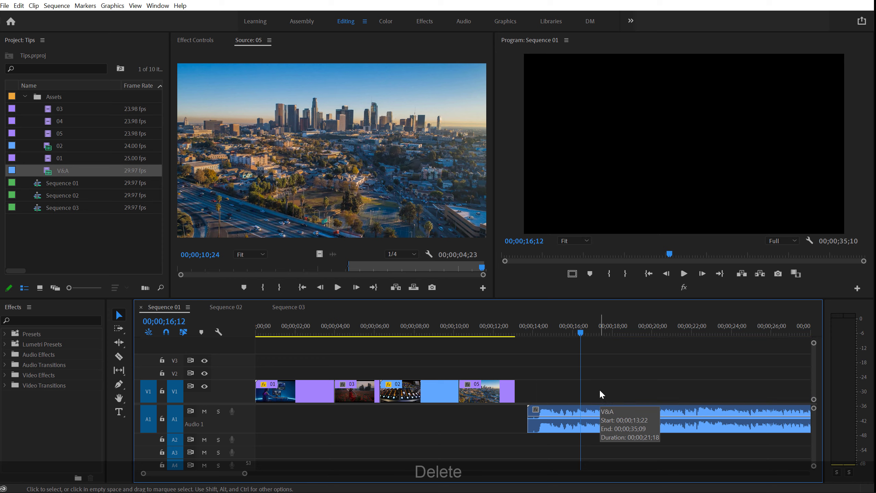
key("ctrl+z")
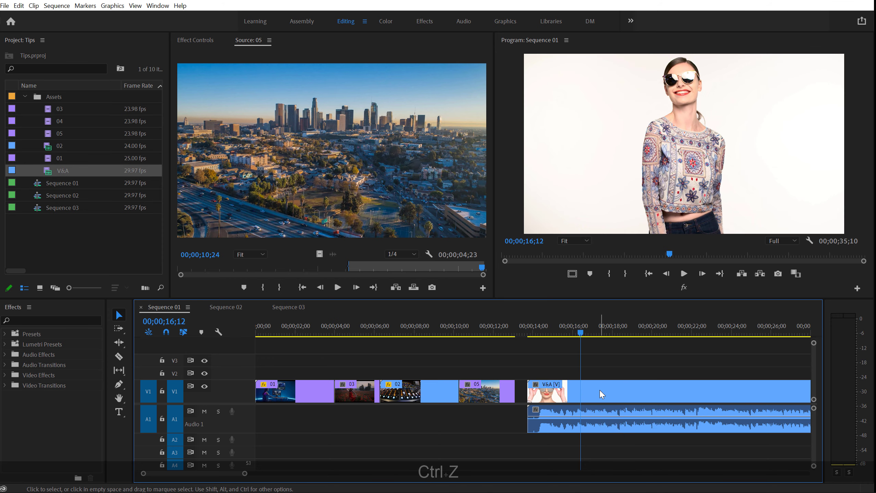
Unlink the V&A clip on V1 from its audio on A1.
left_click(600, 391)
right_click(600, 391)
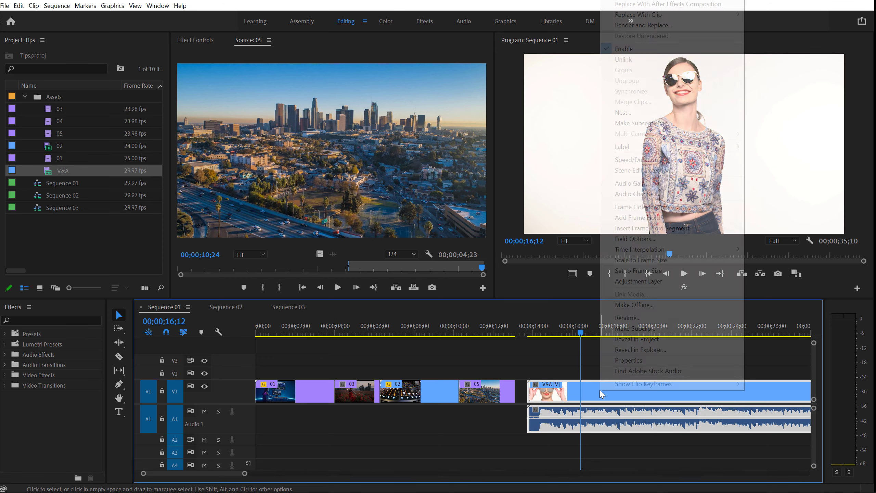
left_click(633, 60)
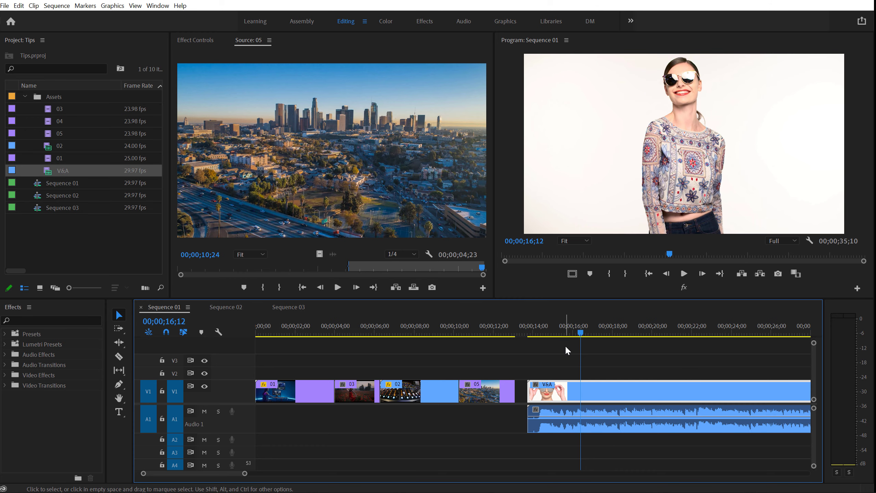
Cut the V&A video and audio together at about 00;00;18;00 and delete everything after the cut.
key("c")
left_click(613, 393, "shift")
key("v")
left_click_drag(646, 352, 678, 442)
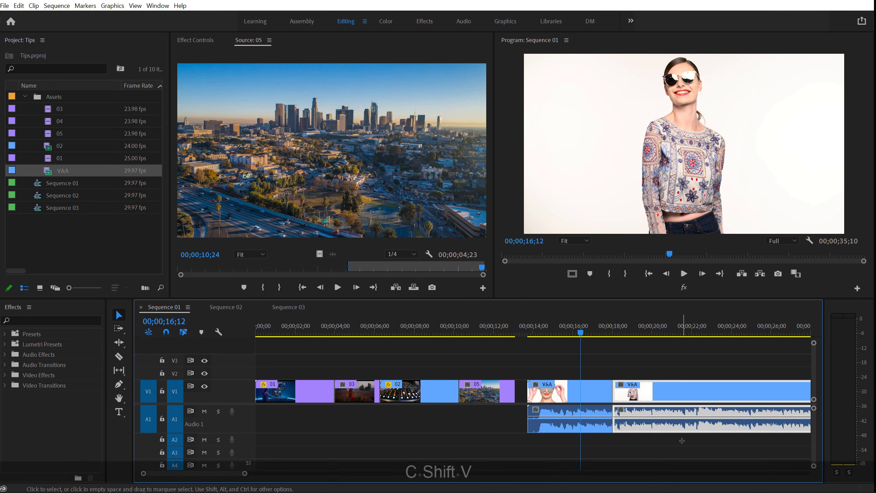
key("Delete")
Try moving the V&A video later on V1 without its audio, and undo the changes.
left_click_drag(589, 390, 683, 391)
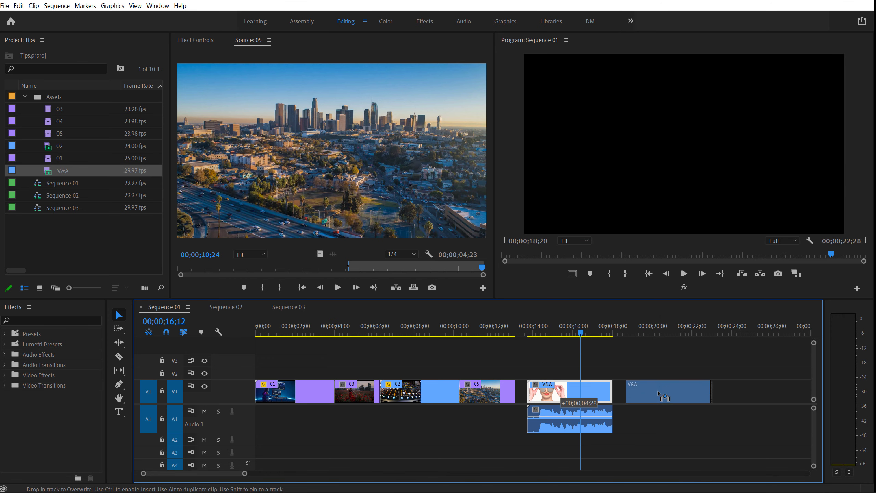
left_click_drag(554, 417, 554, 416)
key("ctrl+z")
key("ctrl+z")
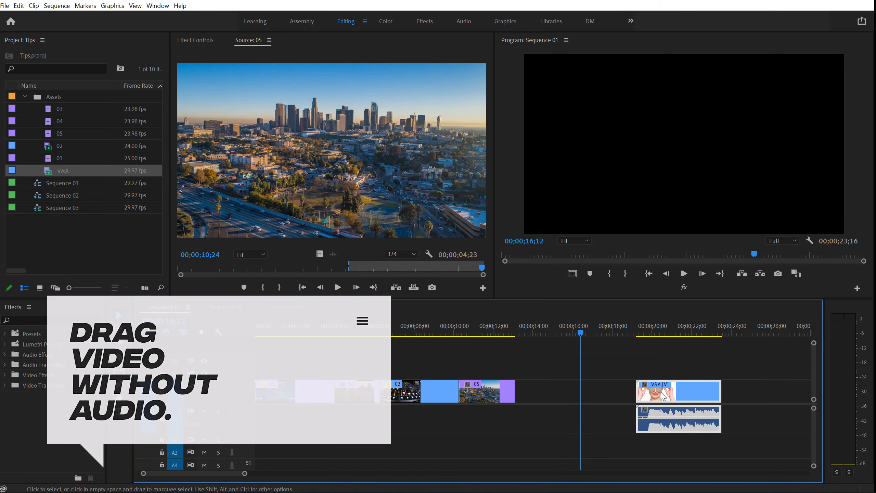
Move the linked V&A clip earlier, try extending its video and audio to 00;00;24;25, and trim them back to end at 00;00;18;15.
left_click_drag(714, 411, 620, 410)
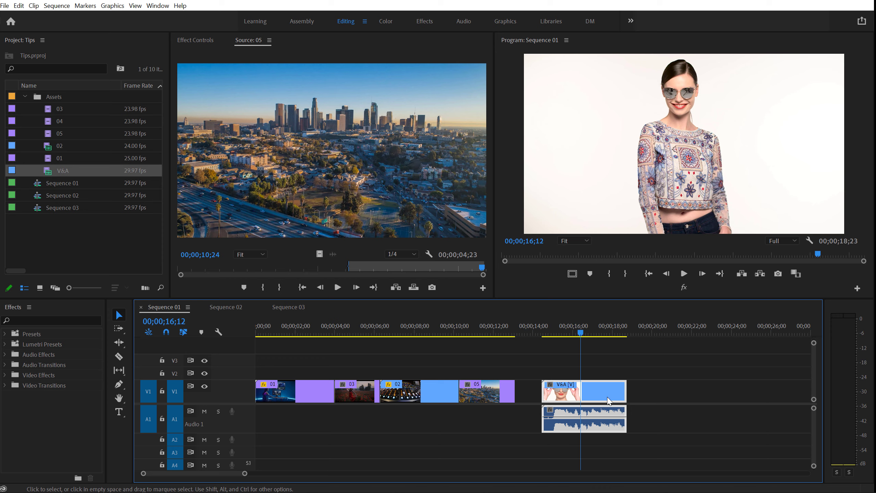
left_click_drag(647, 321, 654, 321)
left_click(585, 325)
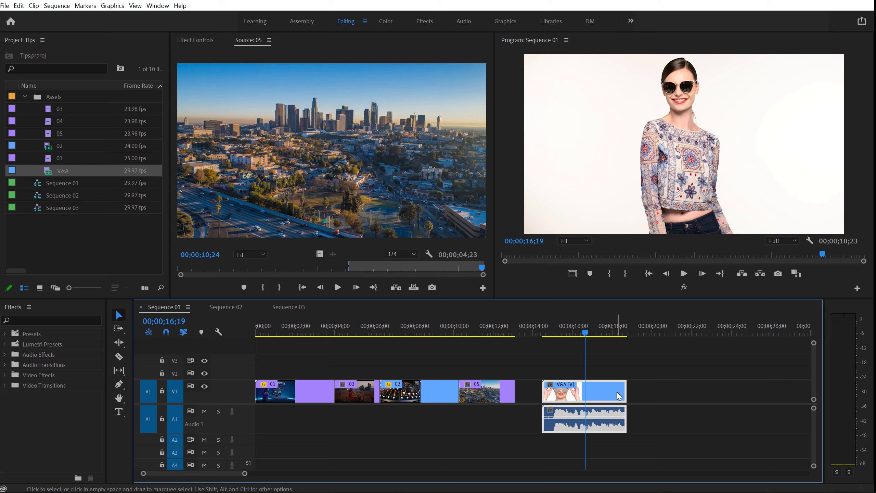
left_click_drag(626, 392, 747, 404)
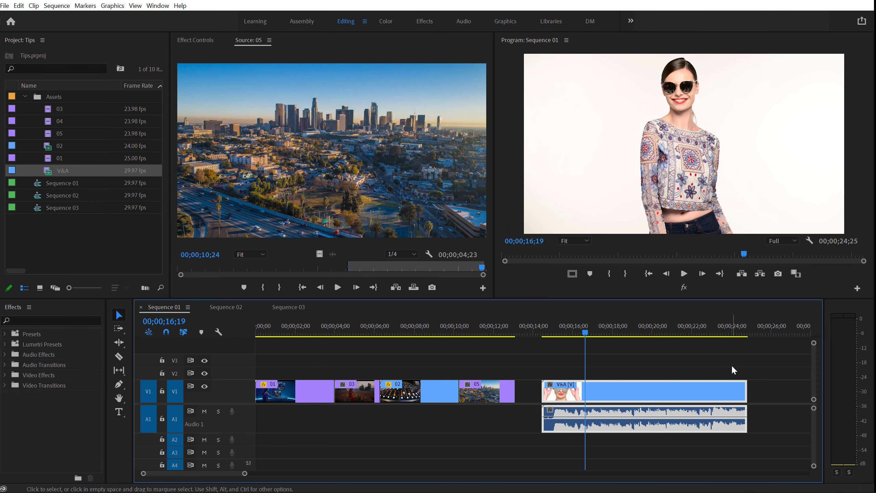
left_click_drag(742, 383, 621, 386)
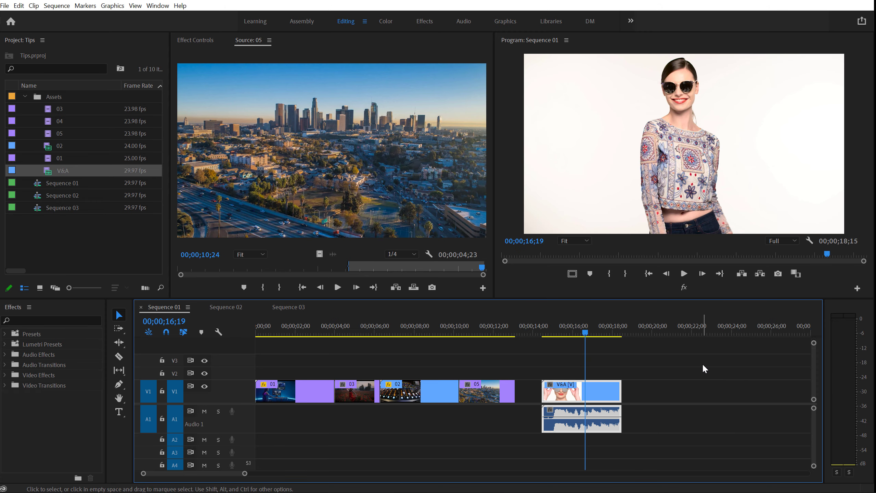
Unlink the V&A clip's video and audio, and move the playhead to 00;00;18;00.
right_click(596, 393)
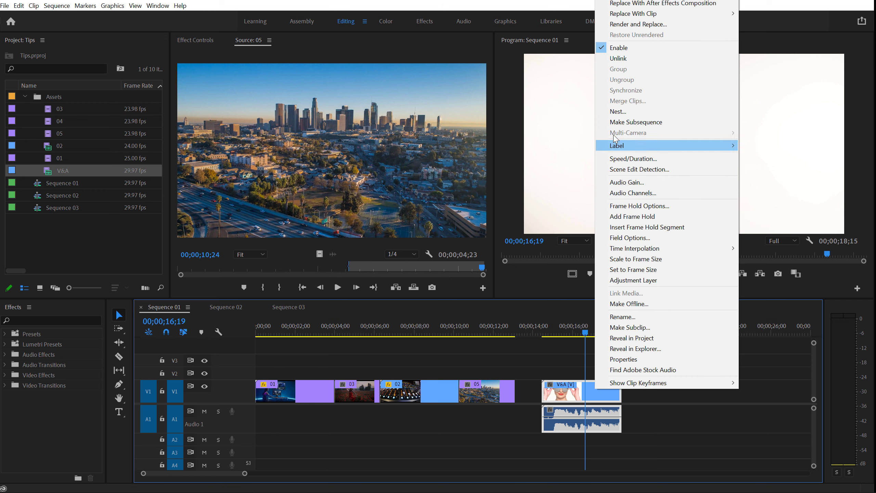
left_click(619, 58)
left_click(612, 331)
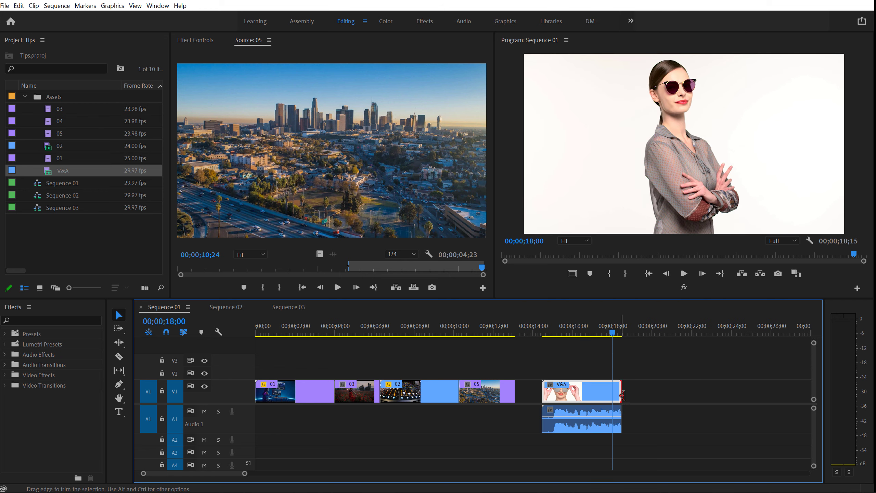
Try extending only the V&A video to 00;00;24;11 and relinking it to its audio, and undo both changes.
left_click_drag(616, 396, 738, 394)
right_click(601, 393)
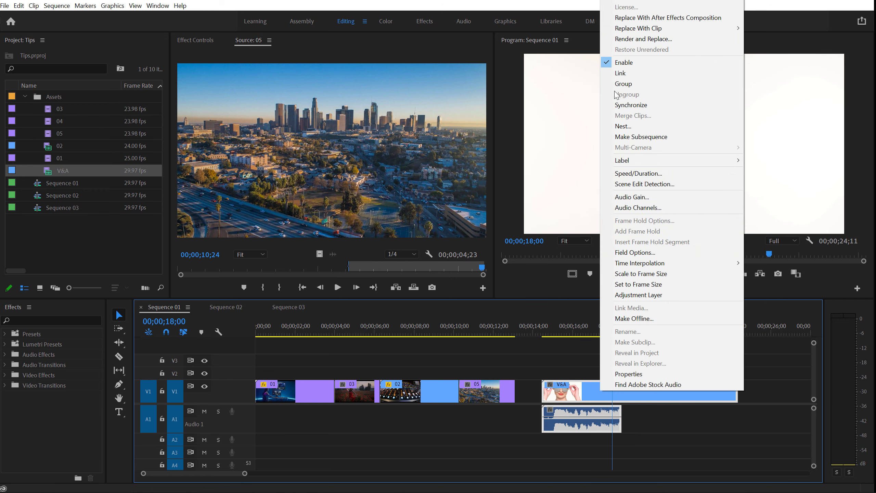
left_click(618, 72)
mouse_move(641, 393)
left_mouse_down()
mouse_move(687, 388)
mouse_move(652, 396)
left_mouse_up()
key("ctrl+z")
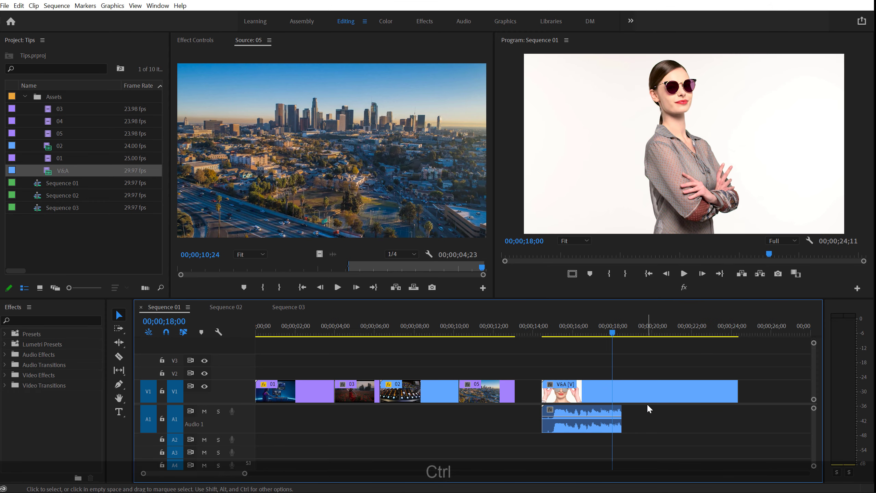
key("ctrl+z")
key("ctrl+z")
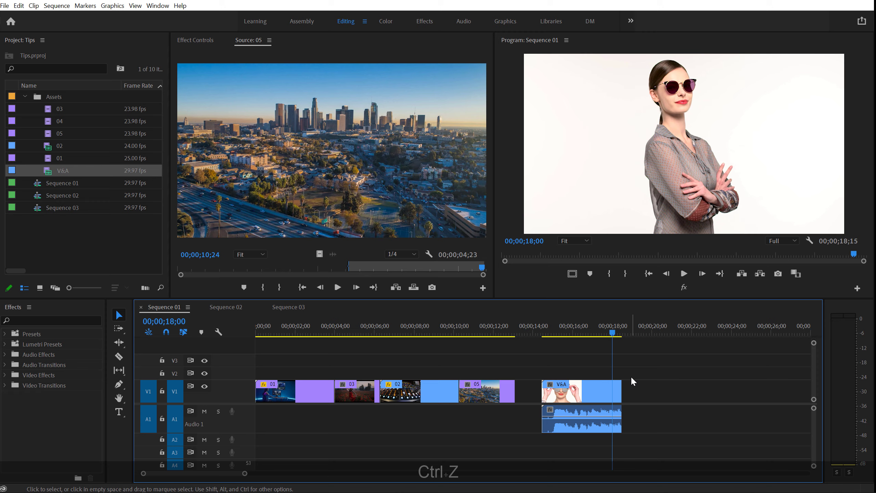
Link the V&A clip's video and audio again, and move the linked clip later to start at 00;00;14;25.
left_click(599, 386)
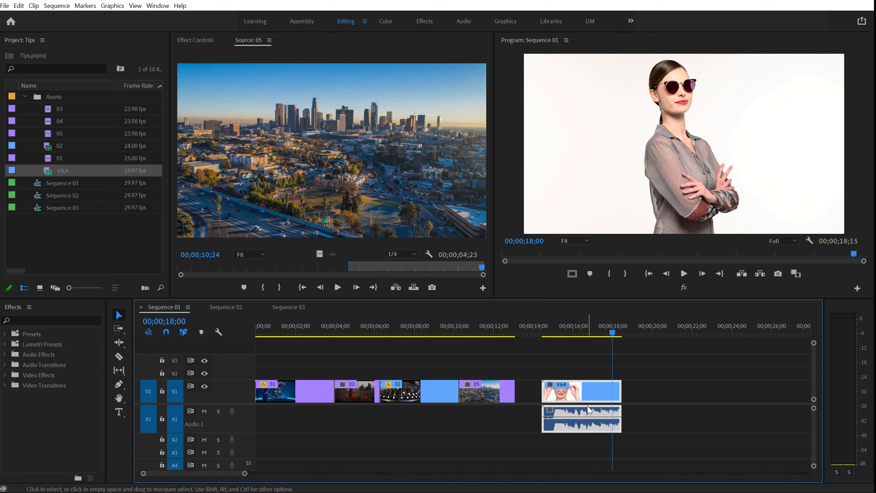
right_click(588, 392)
left_click(606, 88)
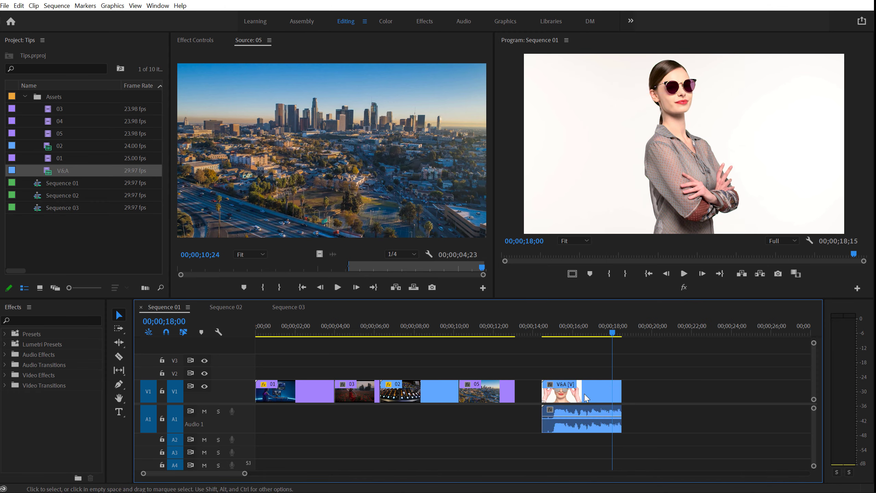
left_click_drag(587, 443, 606, 396)
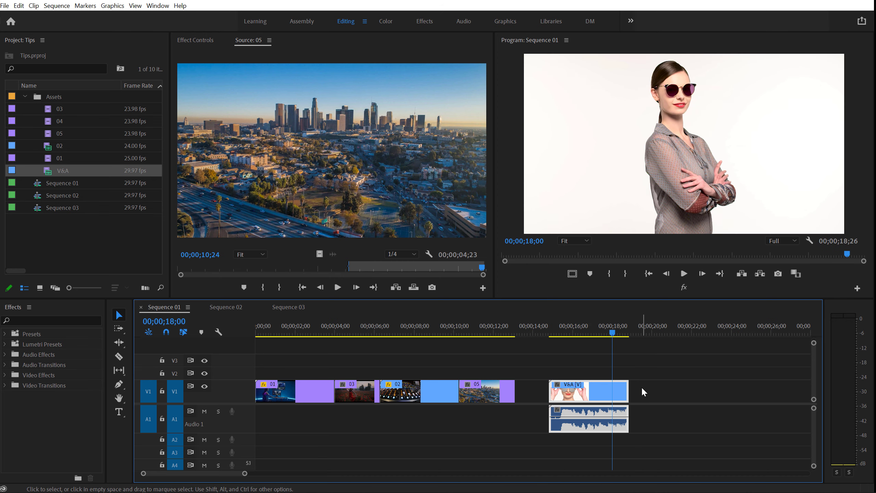
left_click(666, 399)
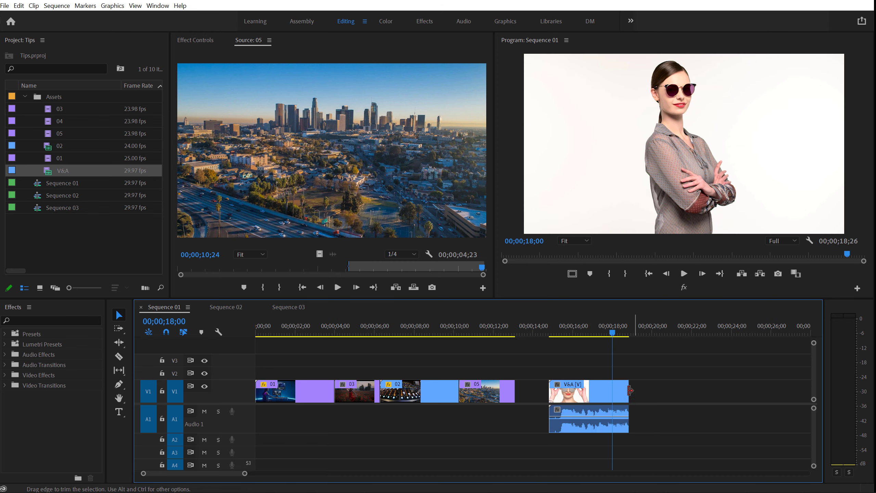
Extend only the linked V&A clip's video to 00;00;26;15, try moving the linked clip later, and undo that move.
left_click(600, 389, "alt")
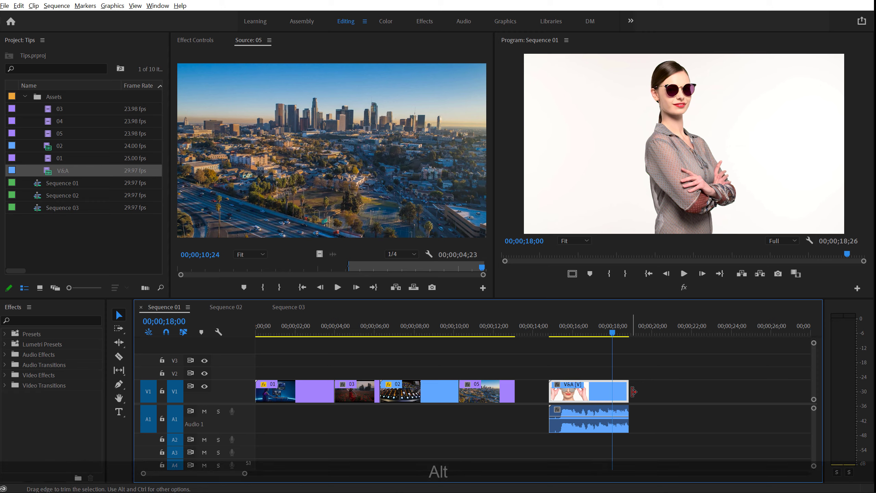
left_click_drag(634, 391, 782, 392)
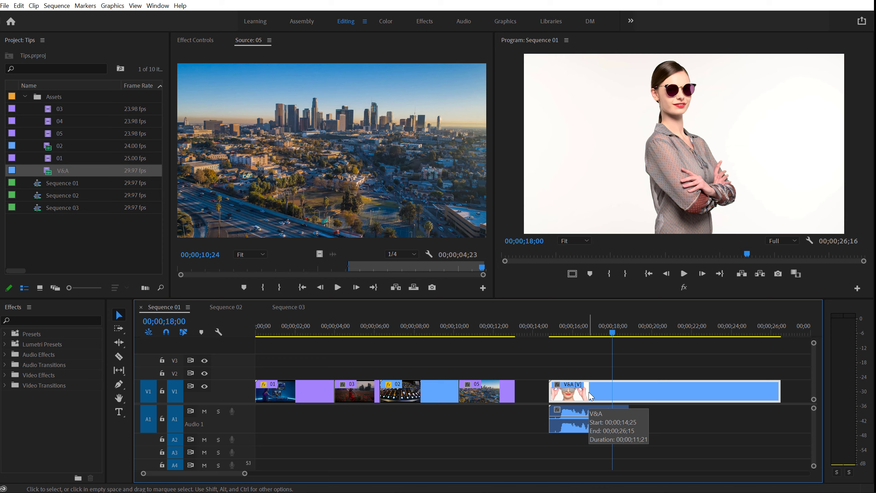
key("ctrl+z")
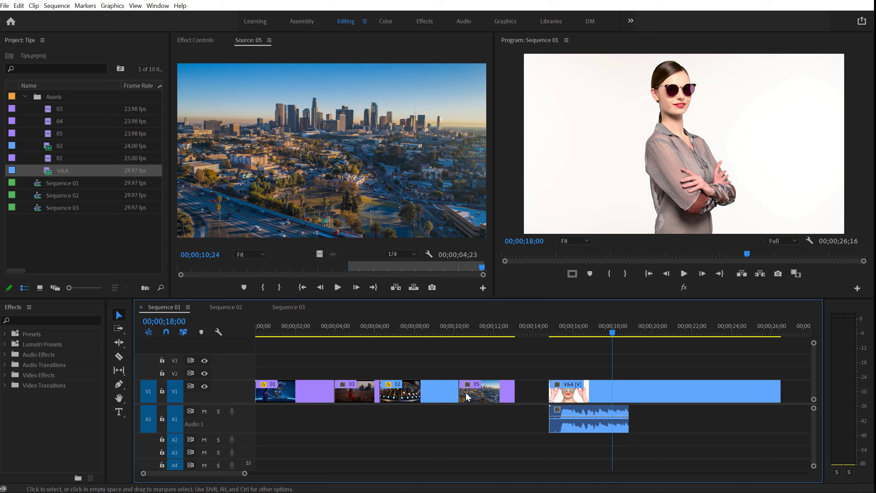
scroll(469, 390, "down", 2)
left_click_drag(473, 388, 562, 392)
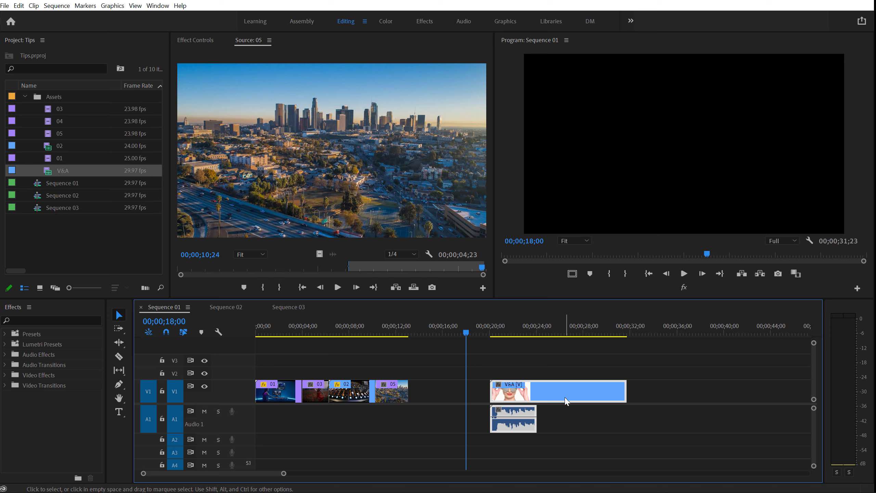
key("ctrl+z")
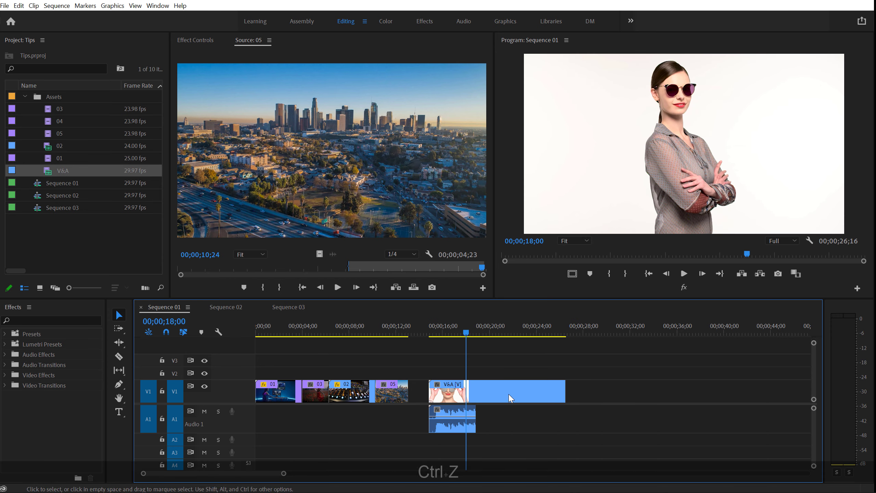
Extend only the linked V&A clip's audio on A1 to about 00;00;36;13, leaving its video out of the trim.
left_click(455, 431)
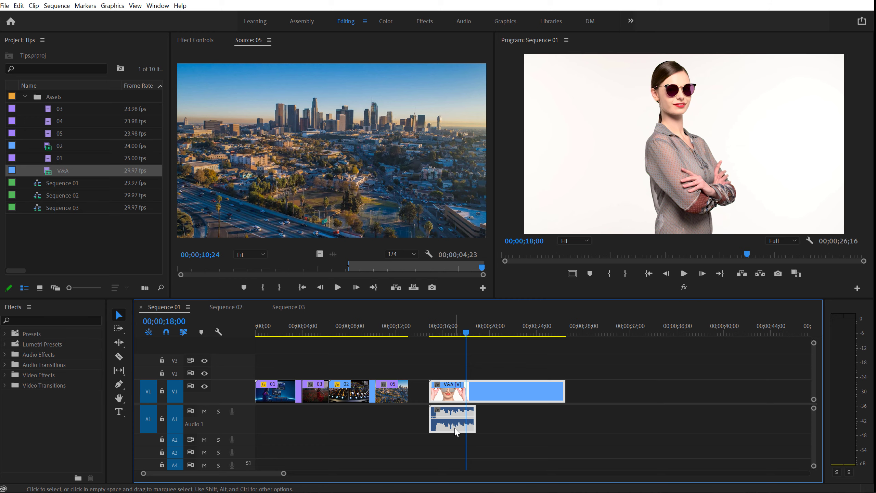
left_click(524, 412)
key("alt")
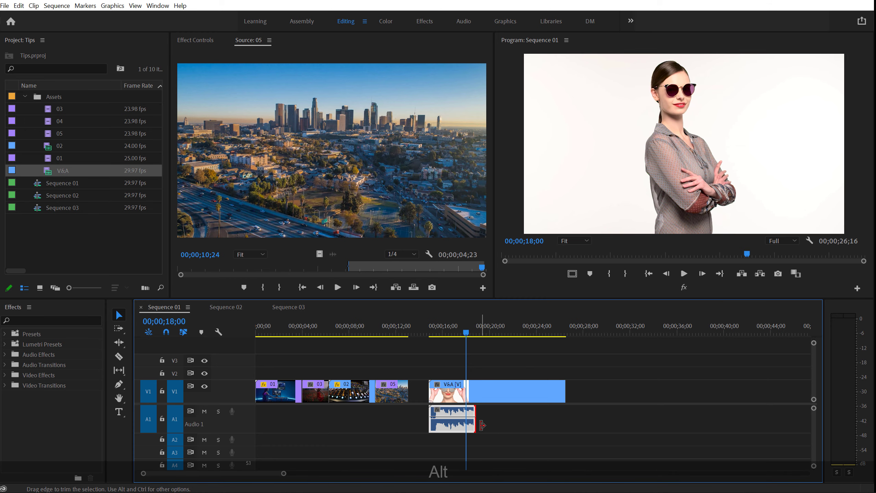
left_click_drag(482, 425, 682, 426)
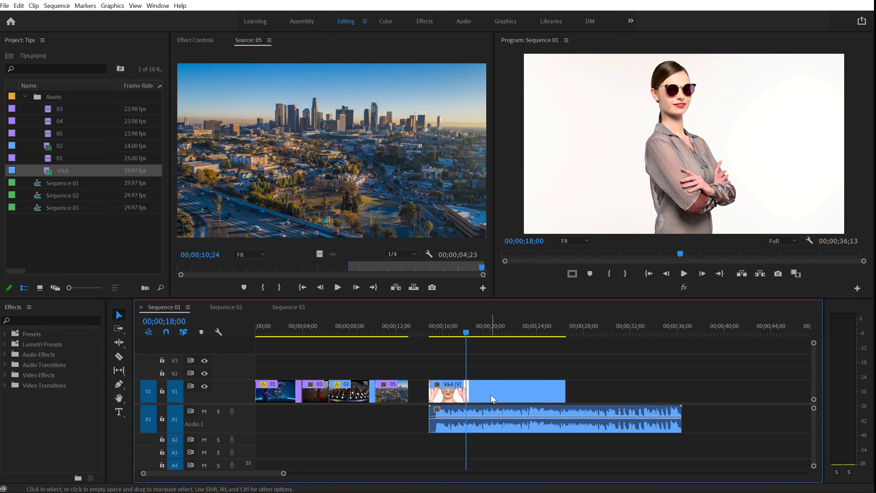
Move the linked V&A clip slightly later and delete its video and audio from Sequence 01.
left_click_drag(494, 399, 529, 387)
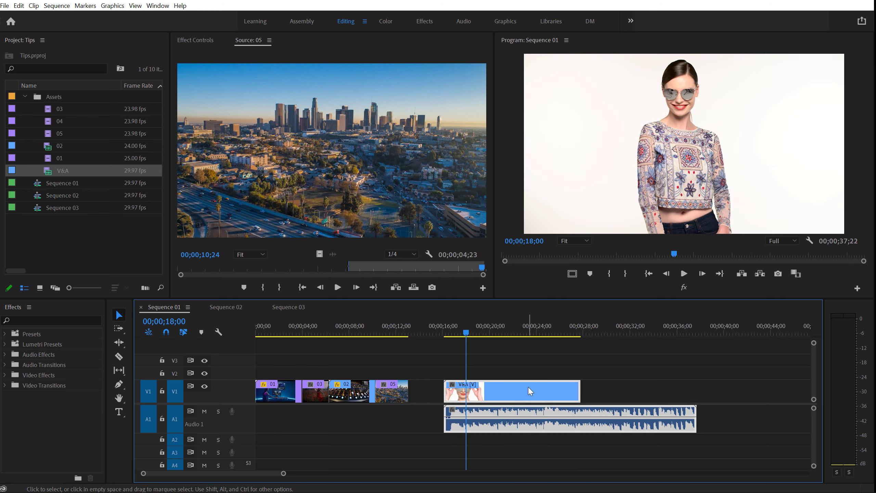
key("Delete")
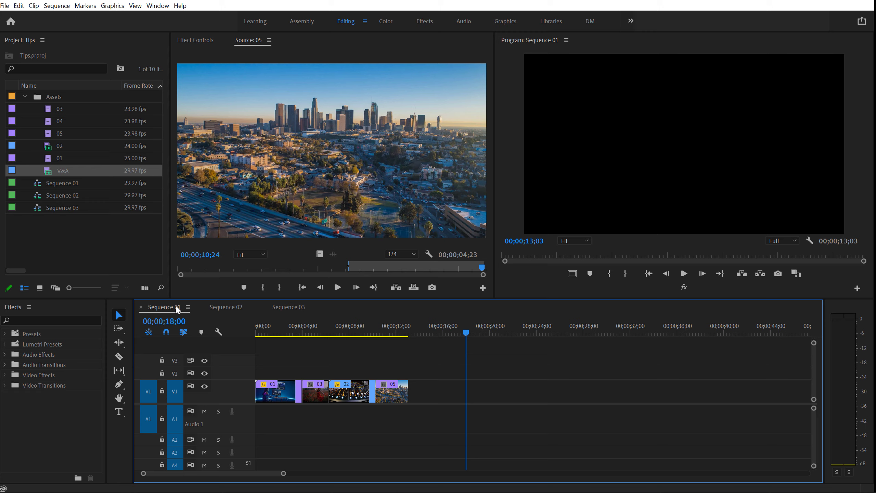
left_click(220, 309)
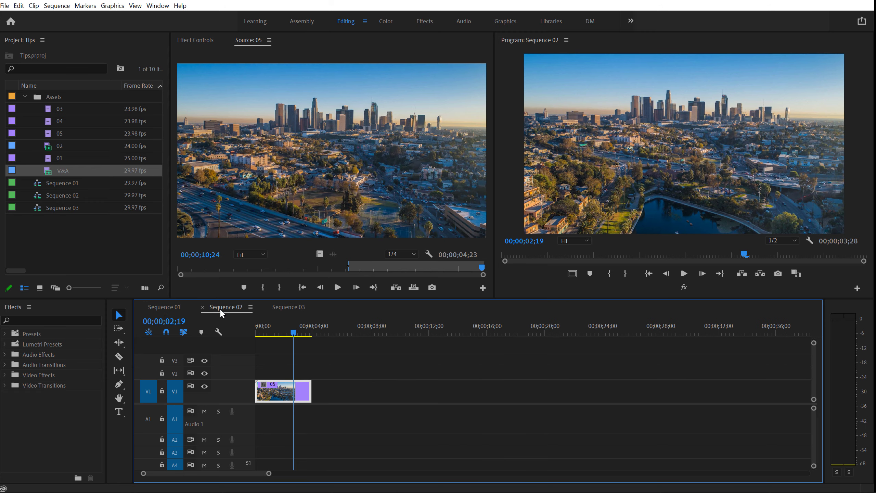
left_click(277, 308)
left_click(224, 305)
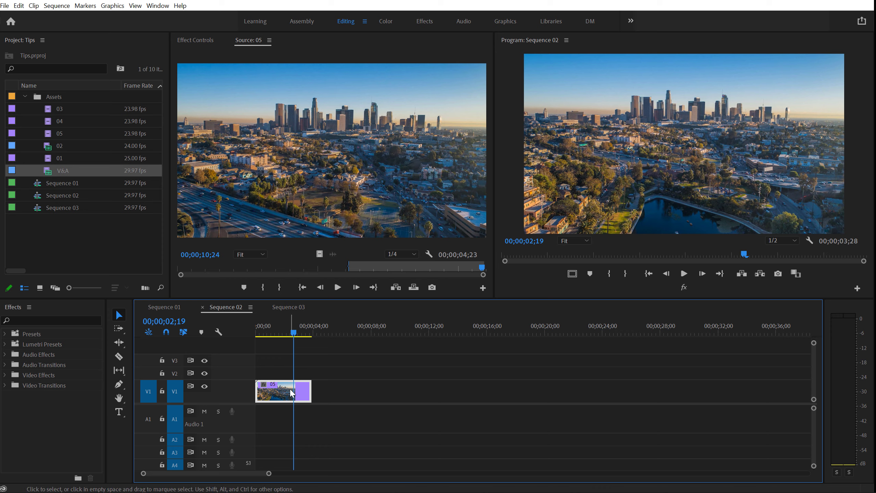
left_click(169, 308)
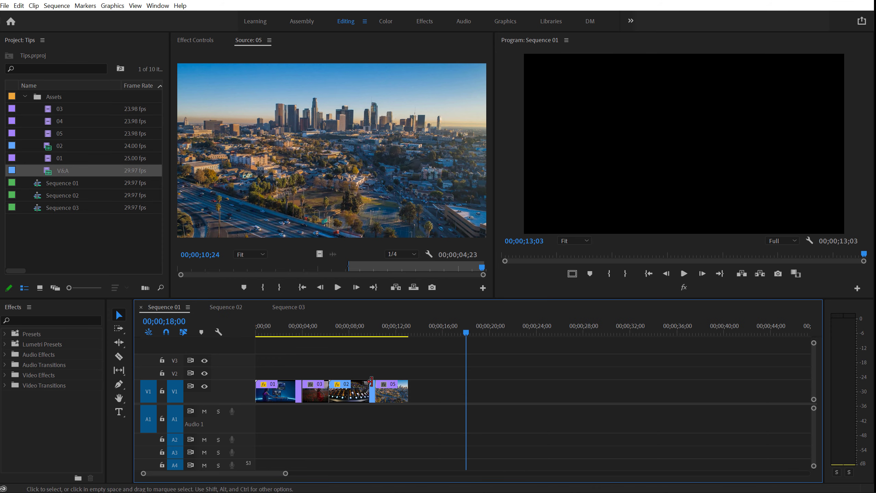
Try copying clip 05 from Sequence 02 to 00;00;14;27 on V1 in Sequence 01, and delete the pasted copy.
left_click(235, 305)
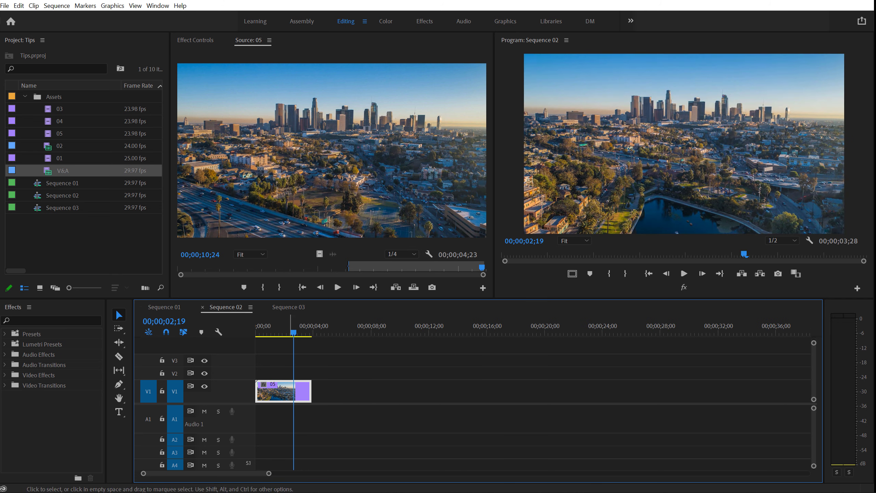
mouse_move(289, 397)
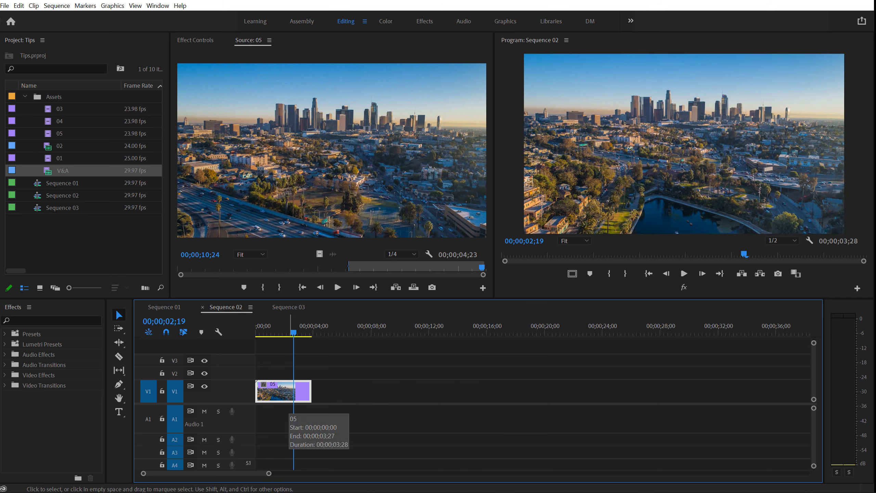
key("ctrl+c")
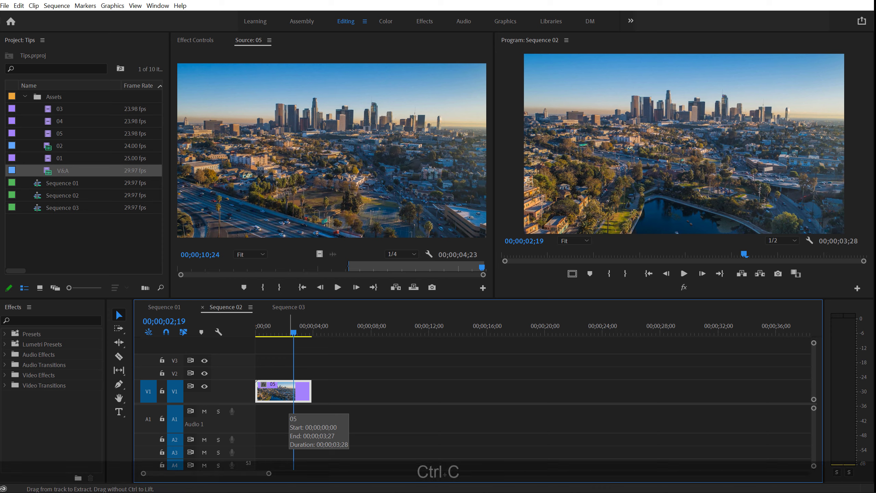
left_click(175, 306)
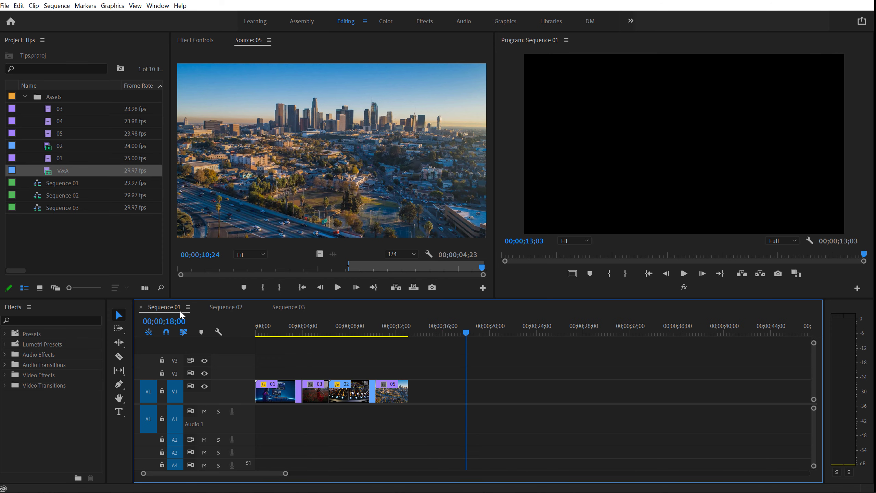
left_click_drag(451, 326, 429, 333)
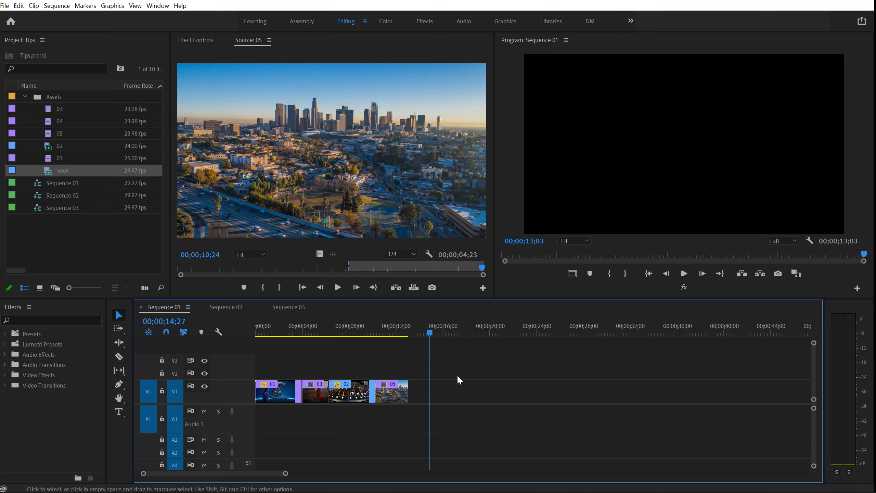
key("ctrl+v")
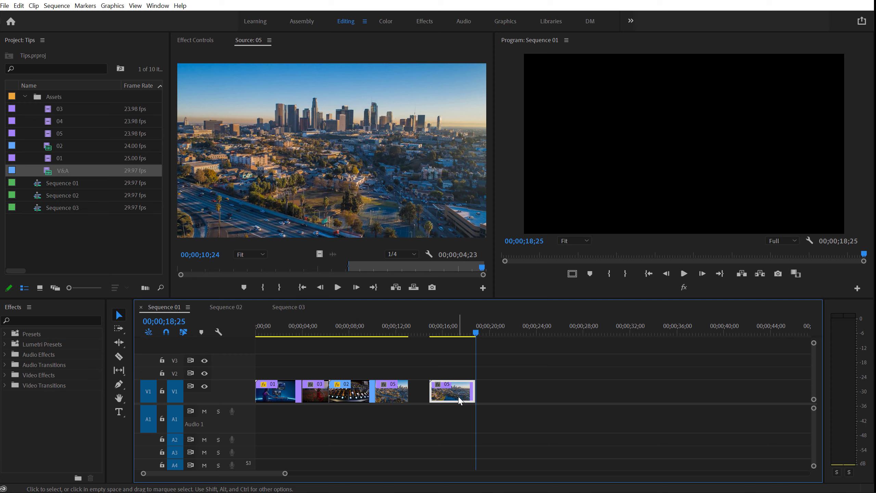
mouse_move(460, 401)
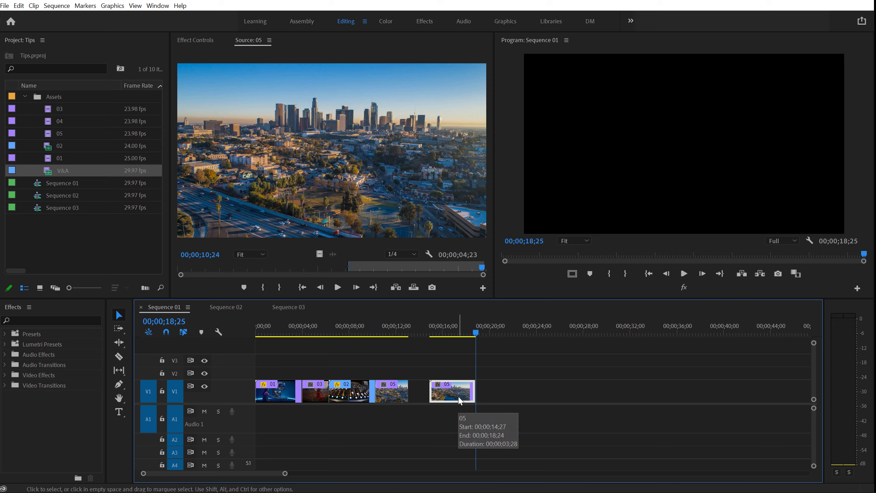
key("Delete")
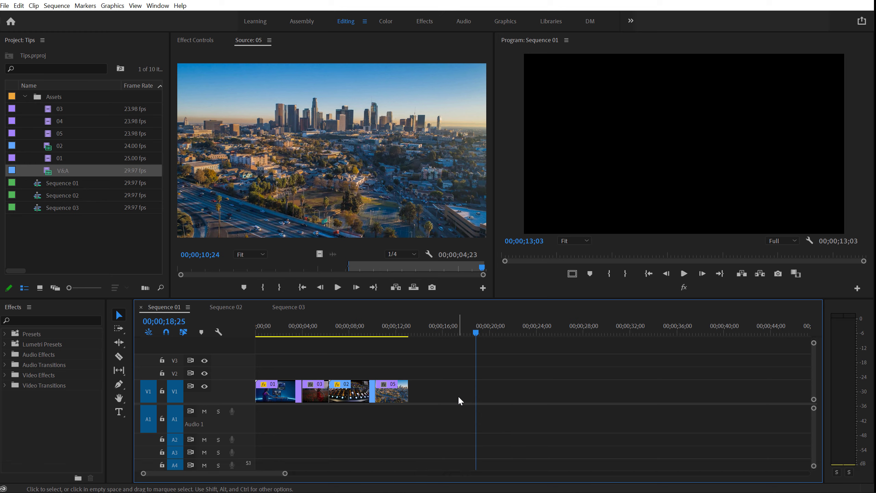
Dock Sequence 02 as a separate timeline above Sequences 01 and 03, and resize the stacked timelines to make more room for their tracks.
left_click(232, 308)
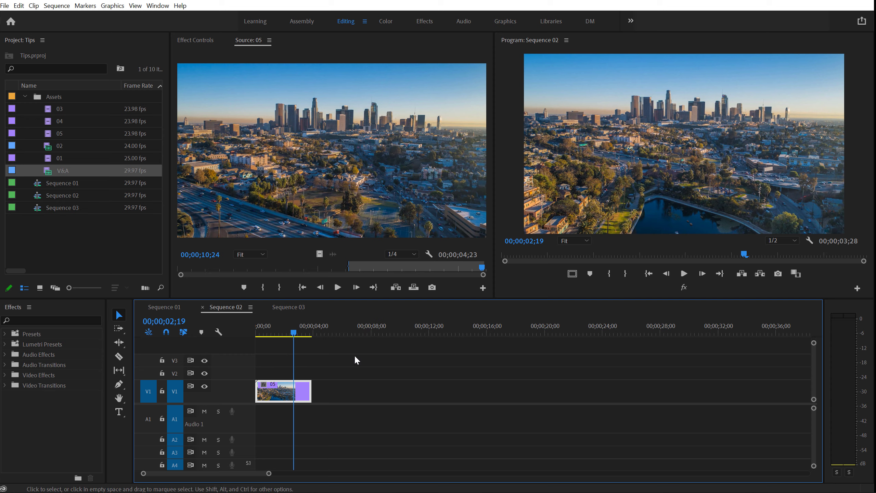
left_click(176, 307)
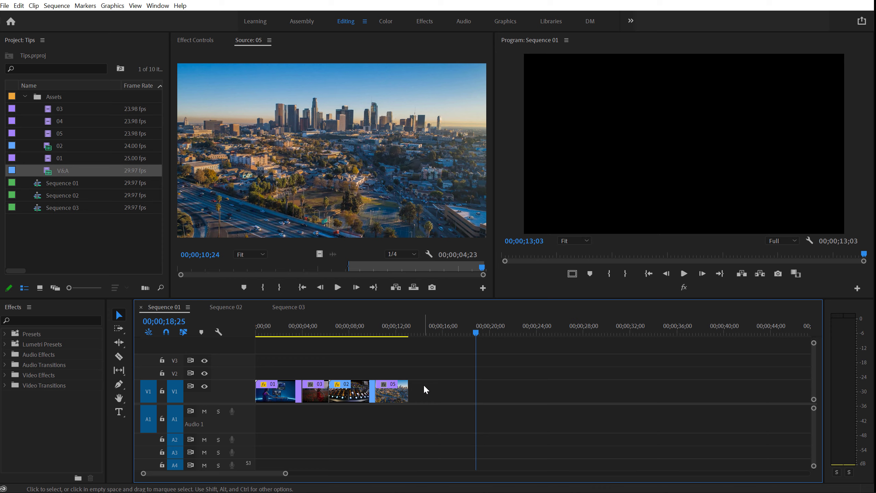
left_click(218, 307)
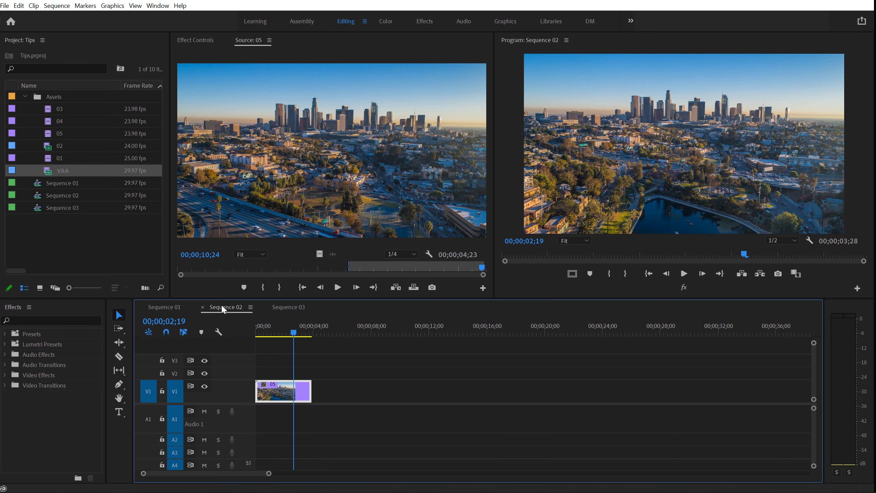
left_click_drag(218, 316, 209, 328)
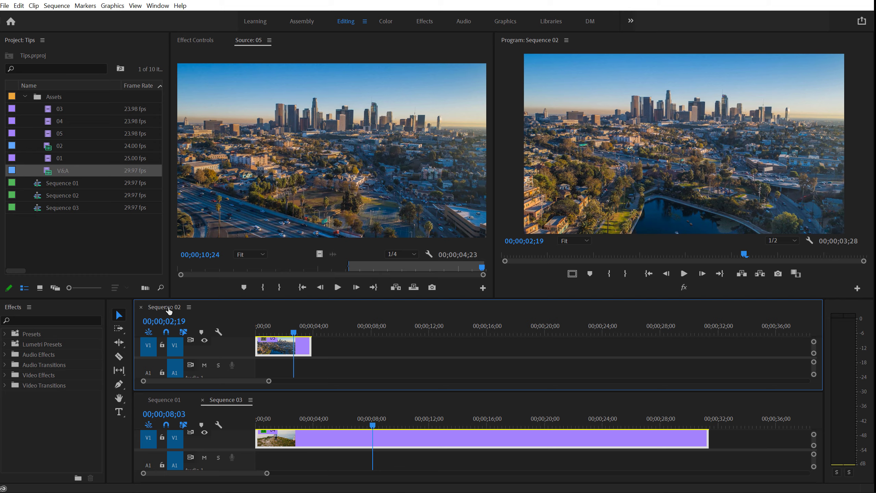
left_click_drag(161, 299, 165, 239)
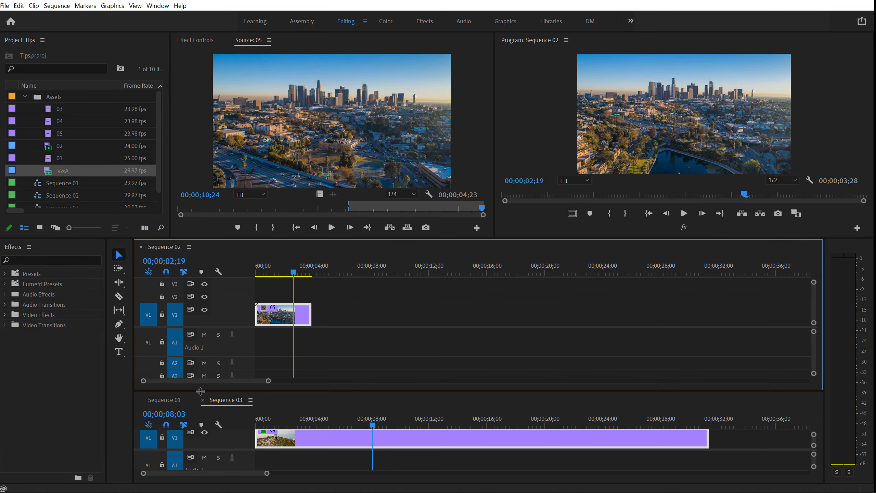
left_click_drag(203, 391, 199, 328)
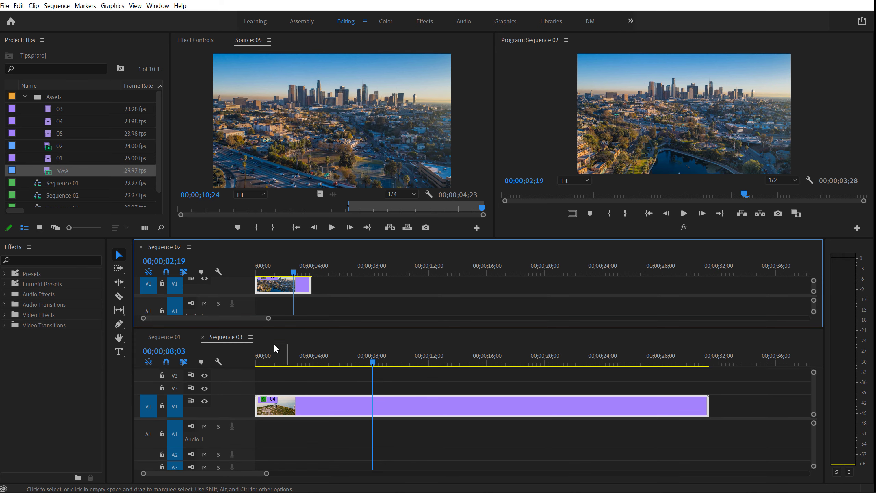
left_click_drag(165, 238, 165, 219)
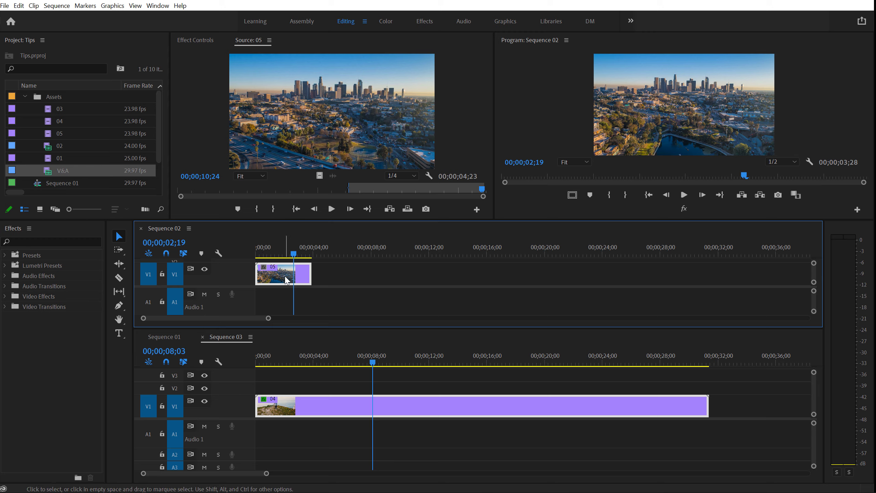
Move the playhead to 00;00;02;14 in Sequence 02 and to 00;00;09;07 in Sequence 03.
left_click(293, 252)
mouse_move(294, 253)
left_mouse_down()
mouse_move(272, 255)
mouse_move(307, 254)
mouse_move(292, 257)
left_mouse_up()
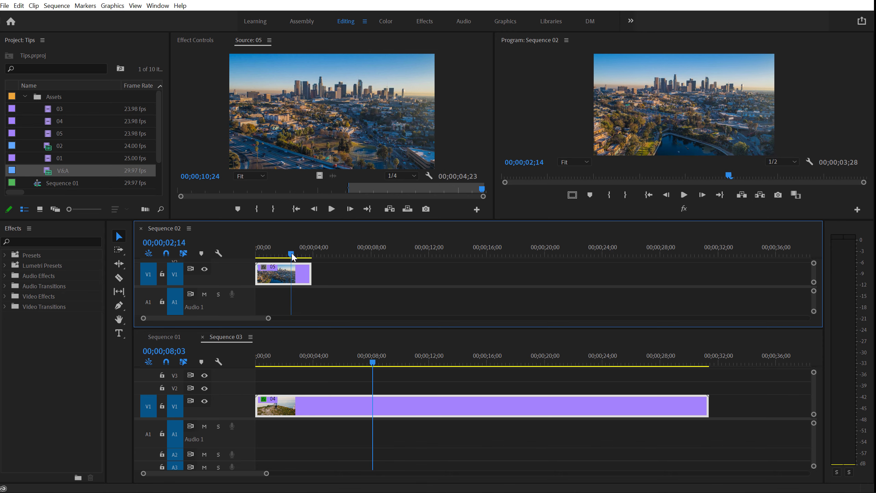
left_click(292, 365)
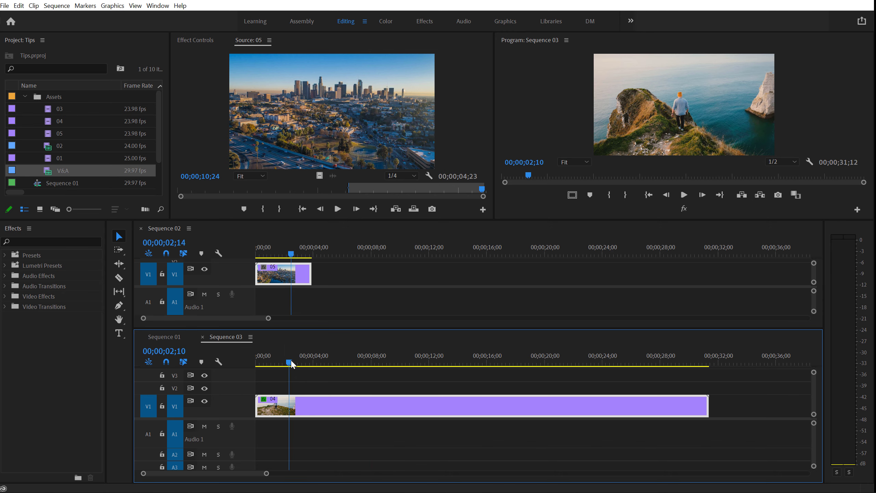
left_click(428, 366)
left_click_drag(425, 366, 390, 365)
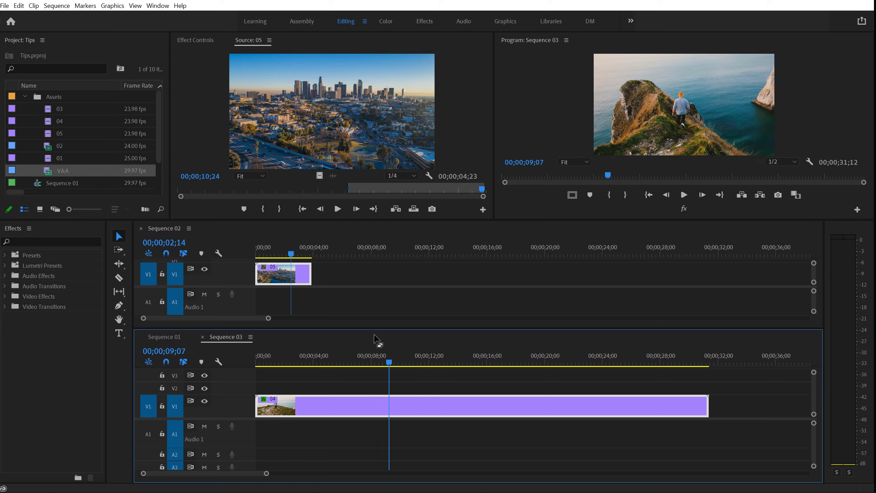
Duplicate clip 05 further along V1 in Sequence 02 and place another copy on V1 in Sequence 01, ending at 00;00;18;25.
left_click(164, 337)
left_click(264, 281)
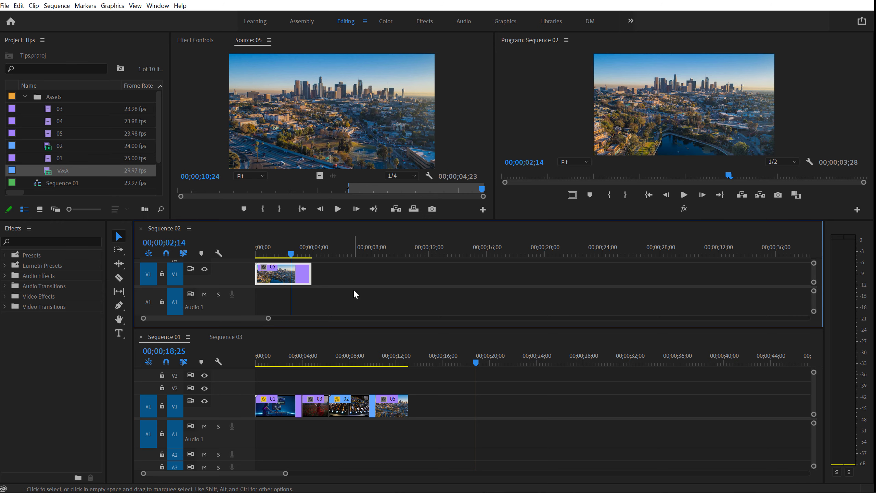
left_click_drag(278, 279, 346, 278)
mouse_move(444, 414)
left_mouse_down()
mouse_move(536, 436)
mouse_move(505, 415)
mouse_move(457, 418)
left_mouse_up()
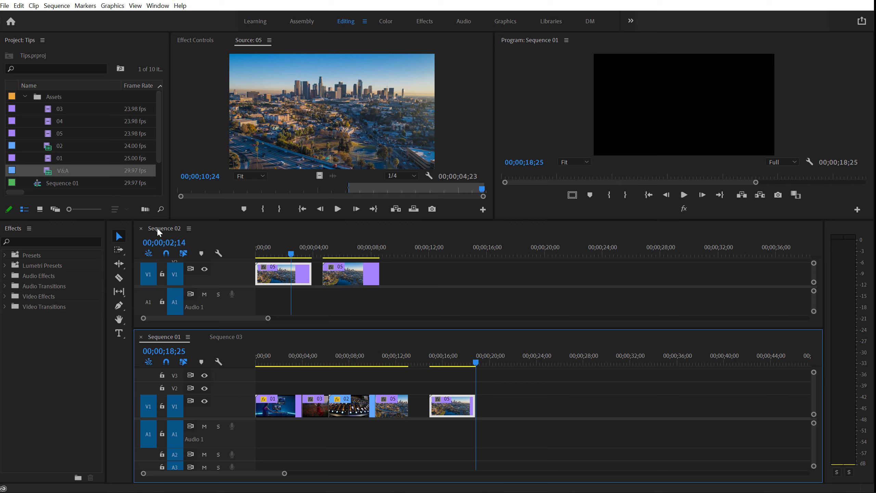
Dock Sequence 02 back into the same timeline group, placed between Sequence 01 and Sequence 03.
left_click_drag(157, 230, 201, 387)
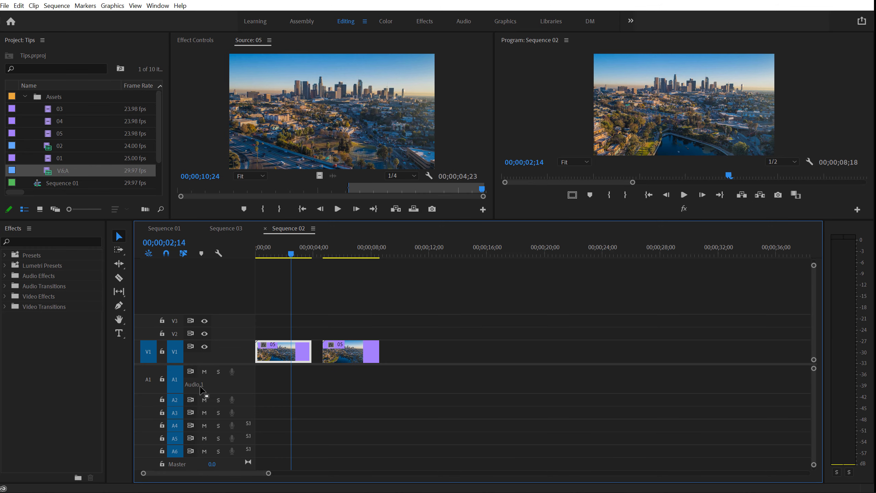
left_click_drag(268, 228, 207, 229)
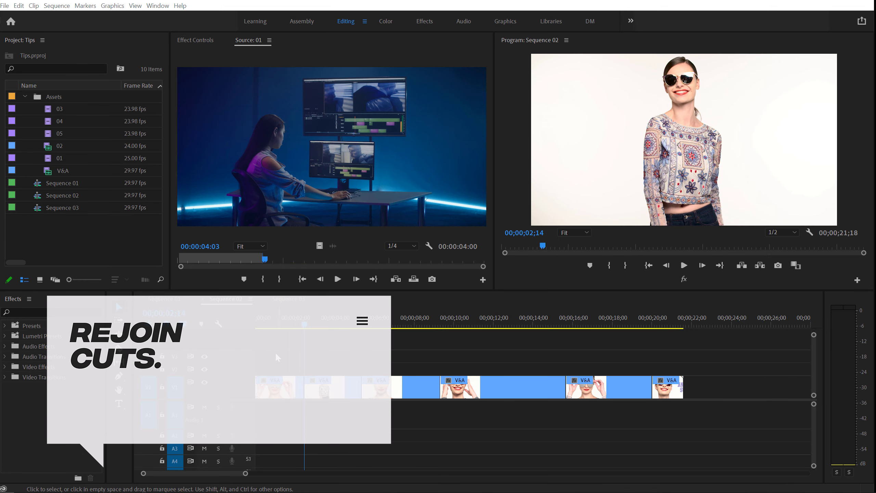
Try rejoining all the cut V&A segments on V1 in Sequence 02 into one continuous clip, and undo the join.
left_click(284, 318)
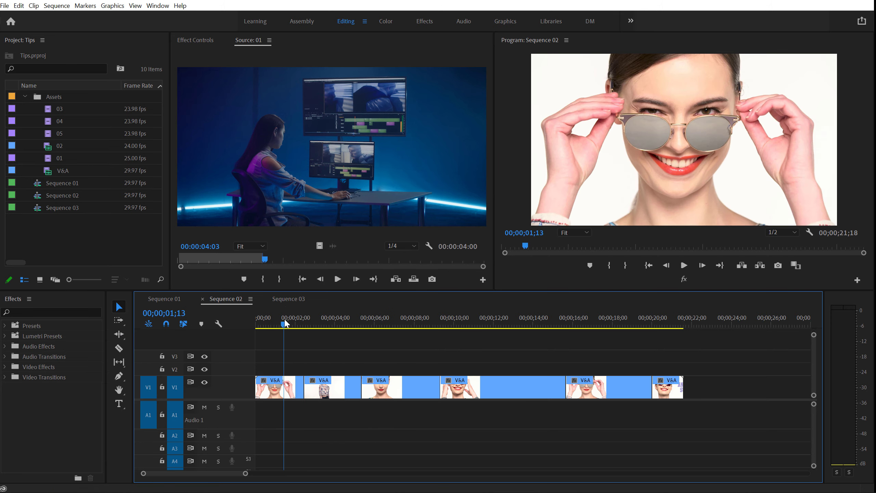
left_click(294, 317)
left_click_drag(295, 315, 270, 336)
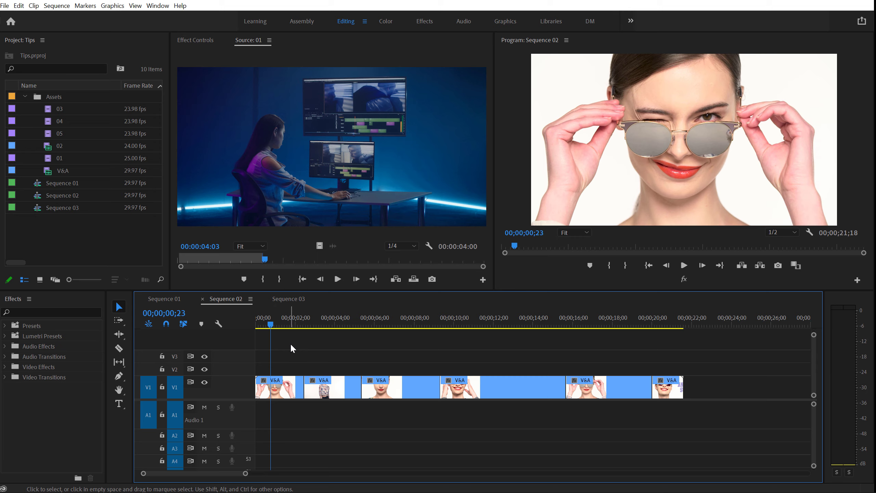
left_click_drag(291, 348, 702, 422)
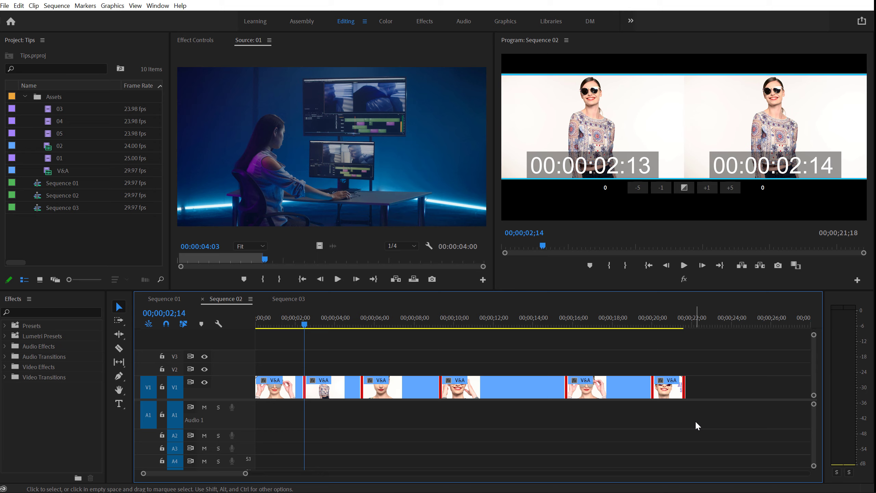
key("Delete")
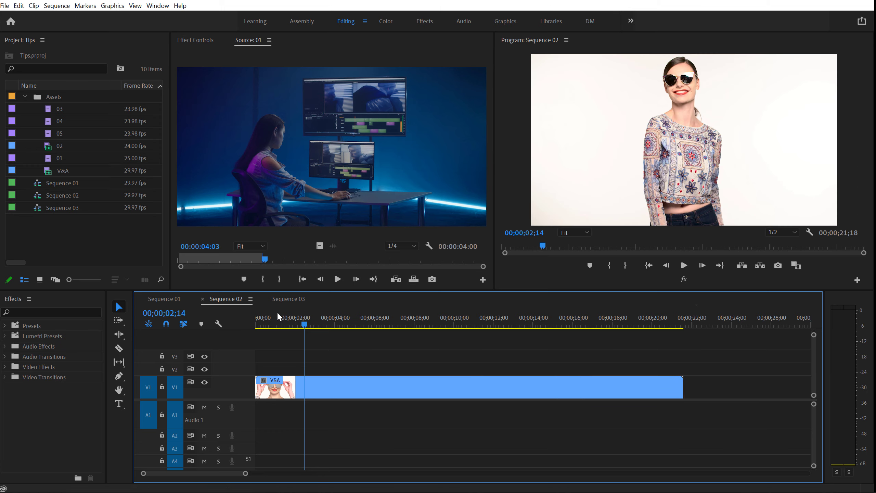
left_click_drag(279, 317, 346, 337)
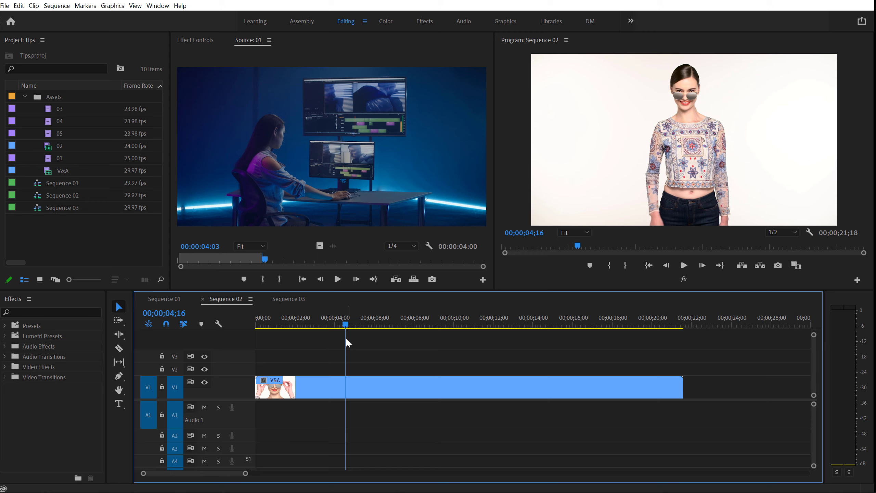
key("ctrl+z")
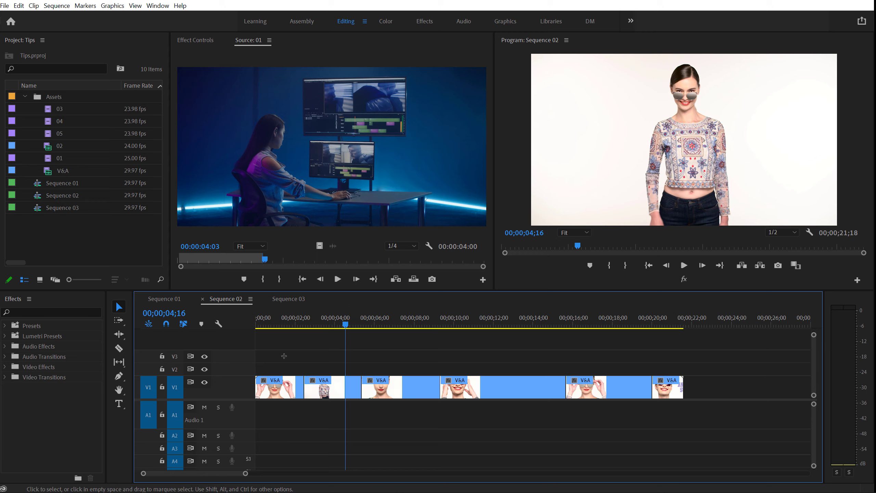
Select all the cuts between the V&A clips in Sequence 02 and set Cross Dissolve as the default transition.
left_click_drag(277, 348, 666, 430)
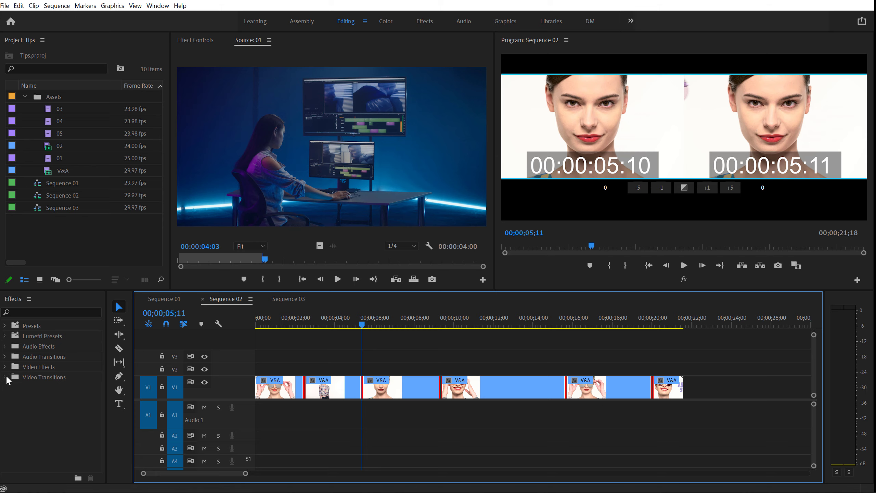
left_click(4, 377)
left_click(61, 418)
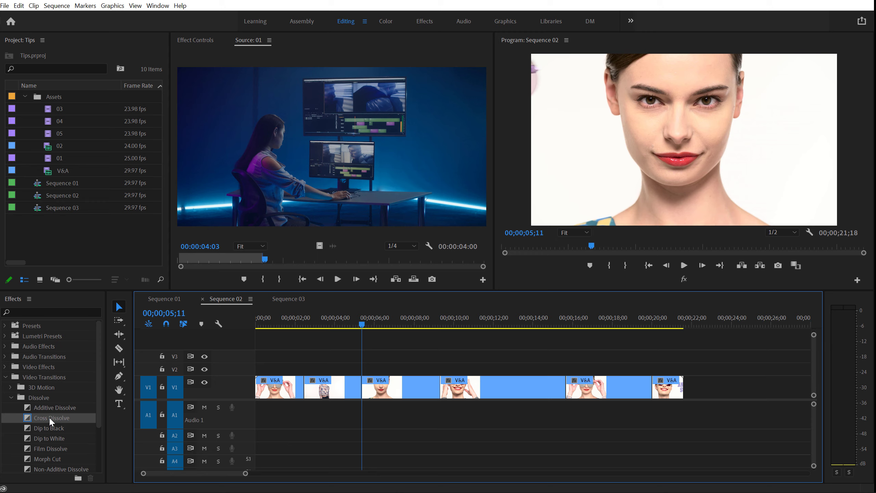
left_click_drag(288, 351, 660, 422)
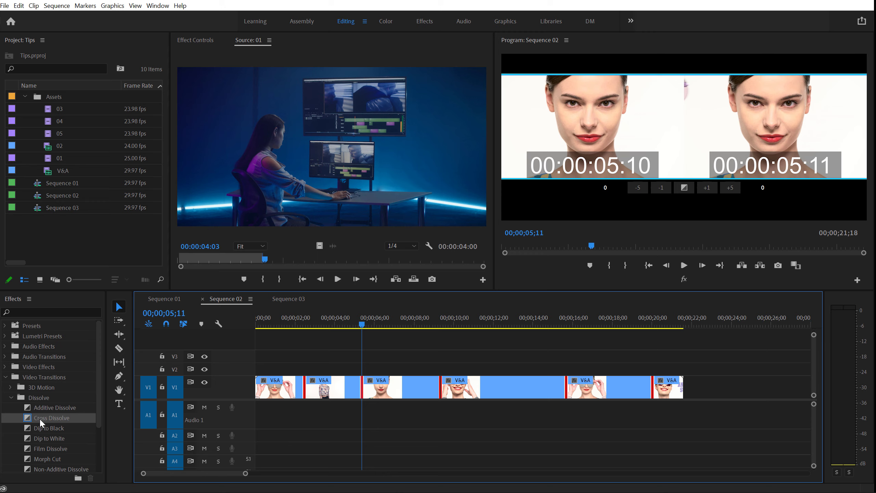
right_click(39, 418)
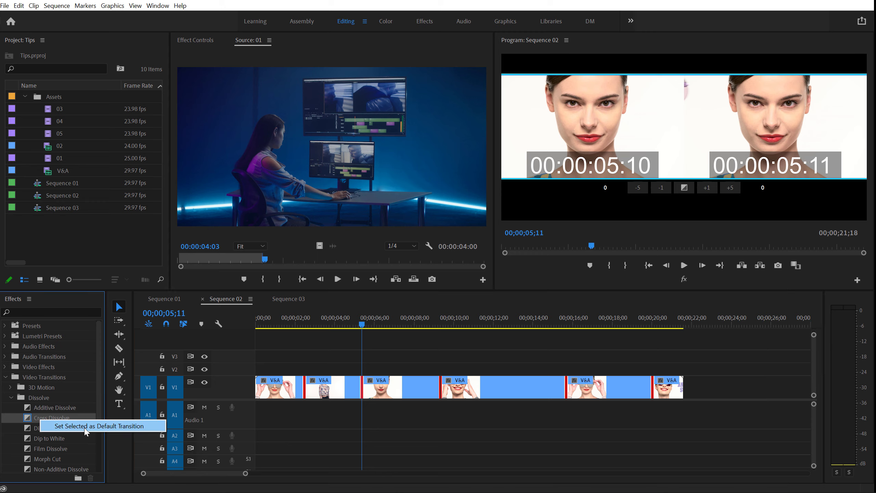
left_click(96, 426)
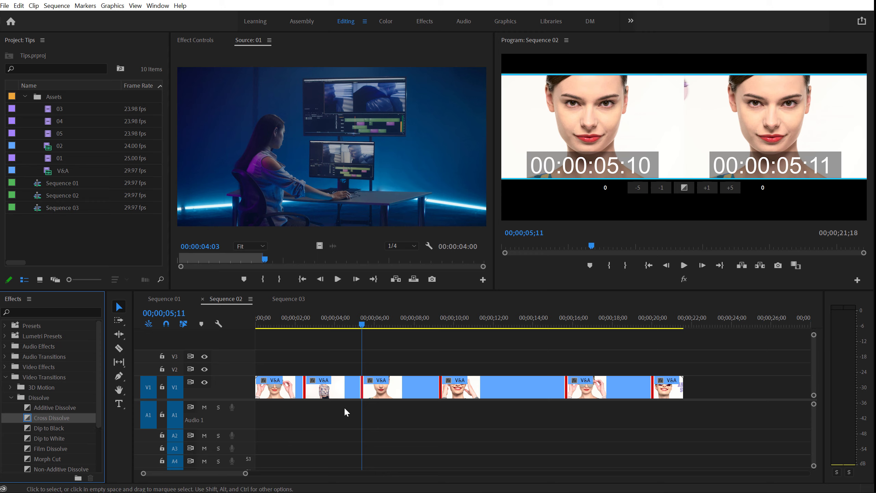
Try applying the default Cross Dissolve to all the selected V&A cuts, and undo it.
right_click(365, 388)
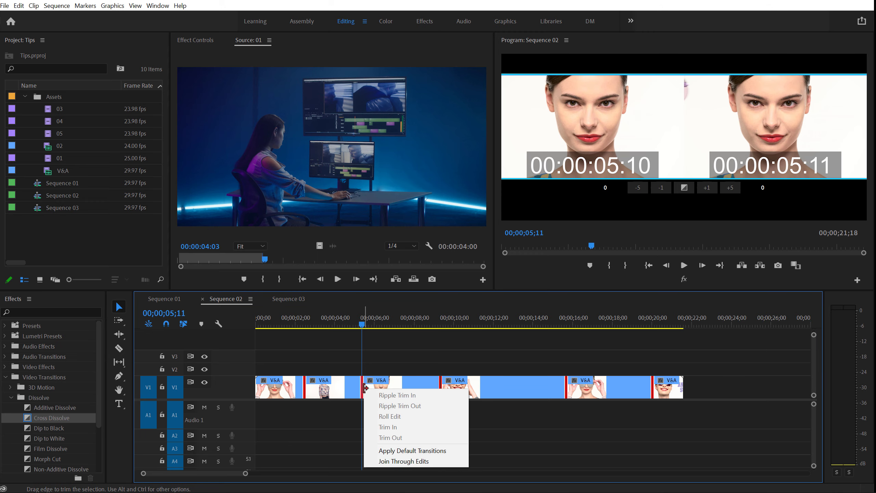
left_click(402, 451)
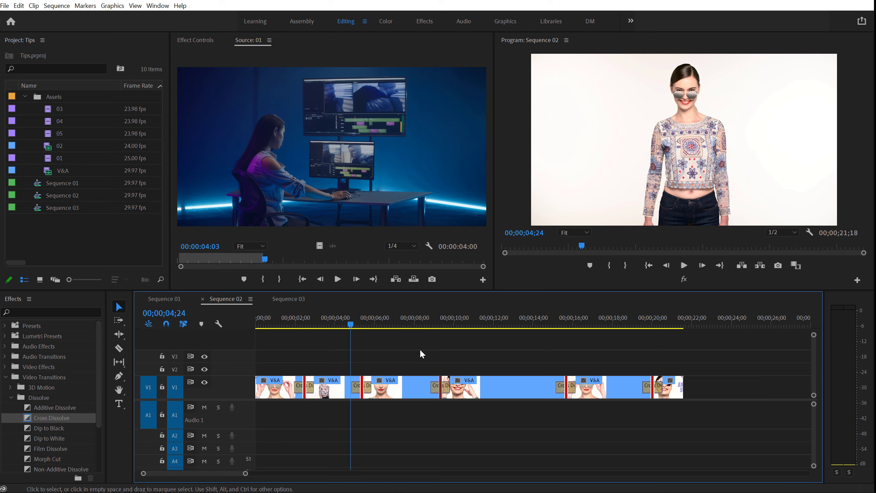
key("ctrl+z")
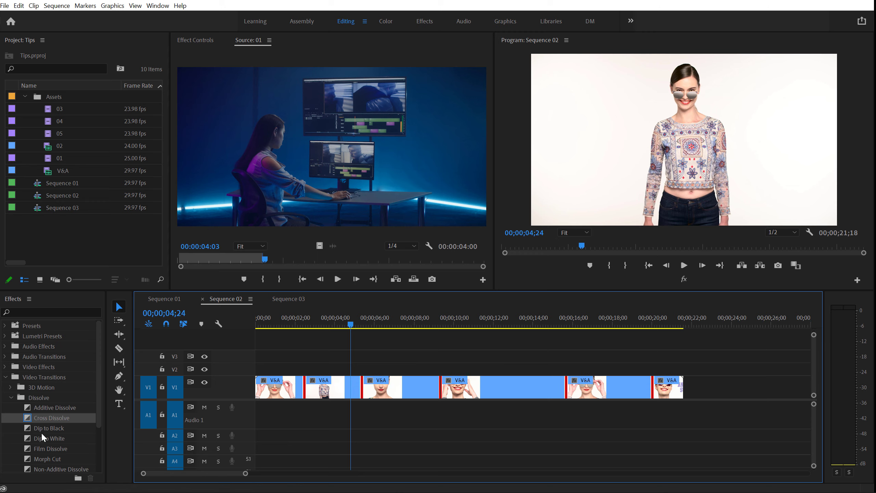
Set Dip to Black as the default transition, apply it to all the selected V&A cuts, and scrub through the sequence.
left_click(41, 432)
right_click(45, 428)
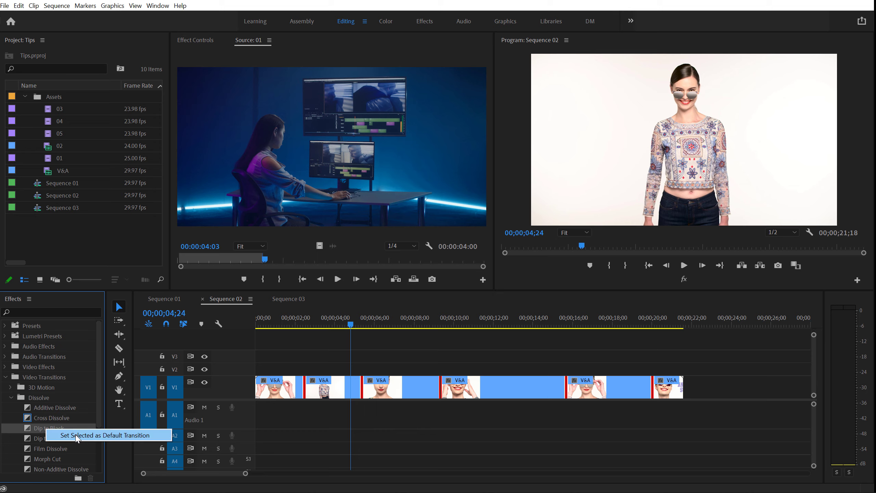
left_click(76, 436)
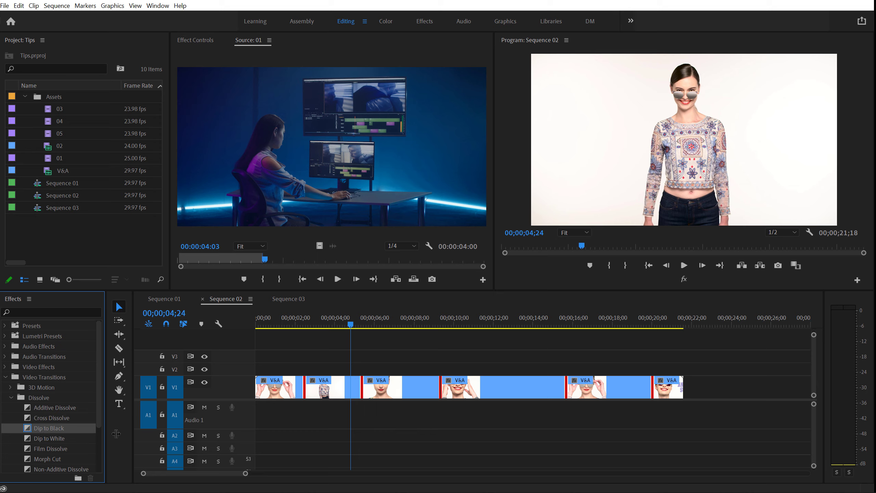
right_click(301, 384)
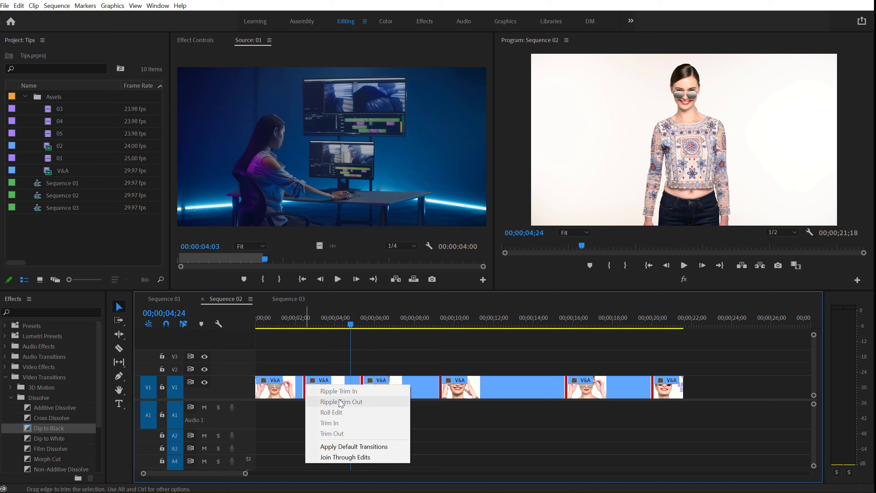
left_click(347, 448)
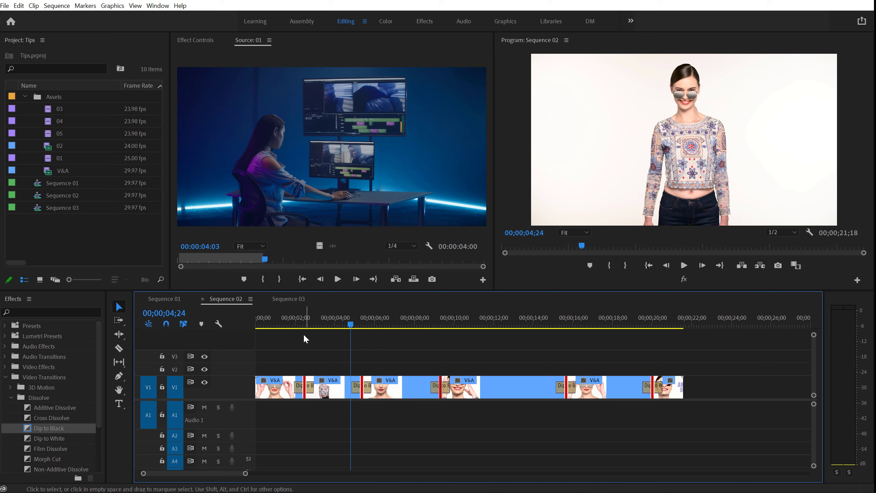
left_click_drag(291, 323, 688, 359)
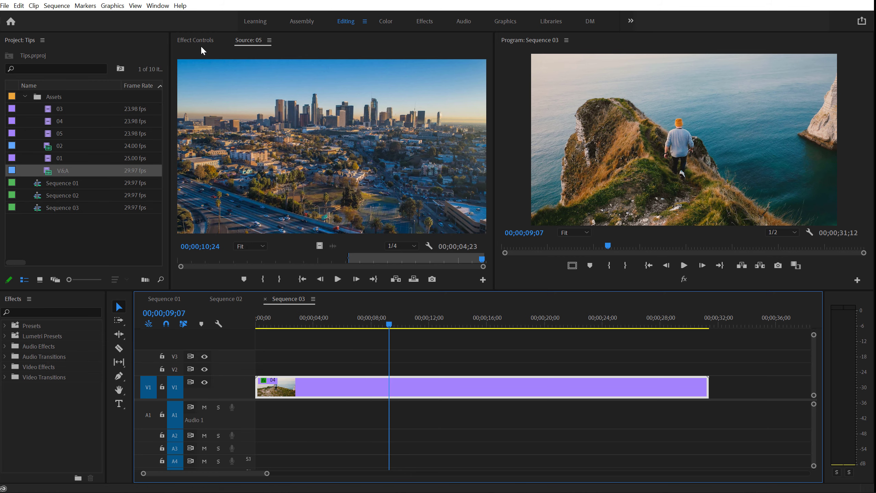
Enable the Lumetri Color effect on clip 04 in Sequence 03, expand it and look through its settings.
left_click(199, 42)
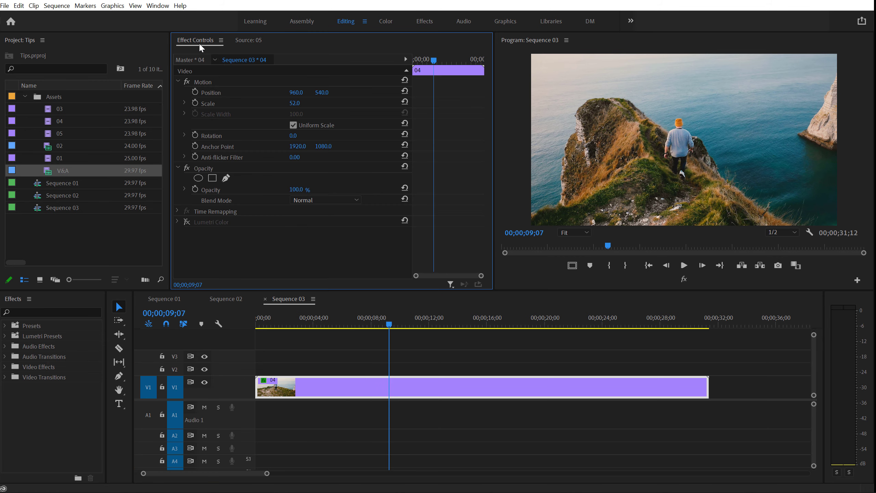
left_click(184, 221)
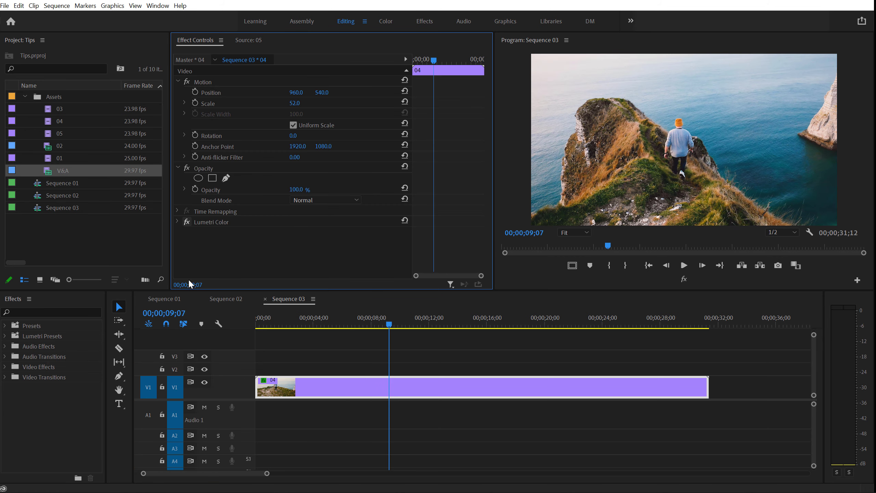
left_click(177, 222)
left_click_drag(485, 124, 484, 254)
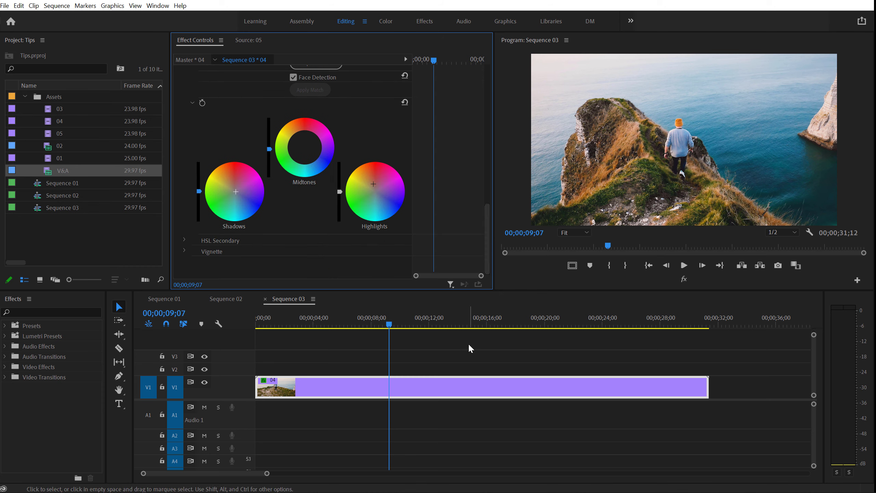
key("ctrl")
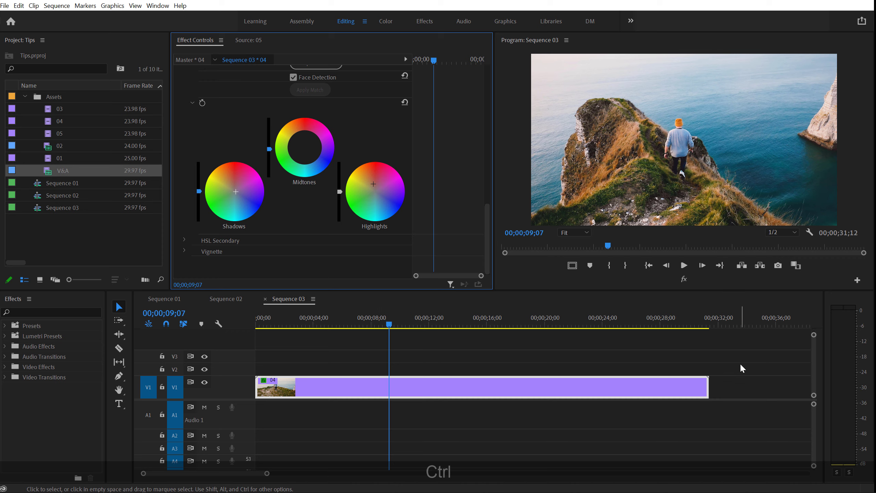
left_click_drag(486, 228, 476, 158)
scroll(188, 203, "up", 6)
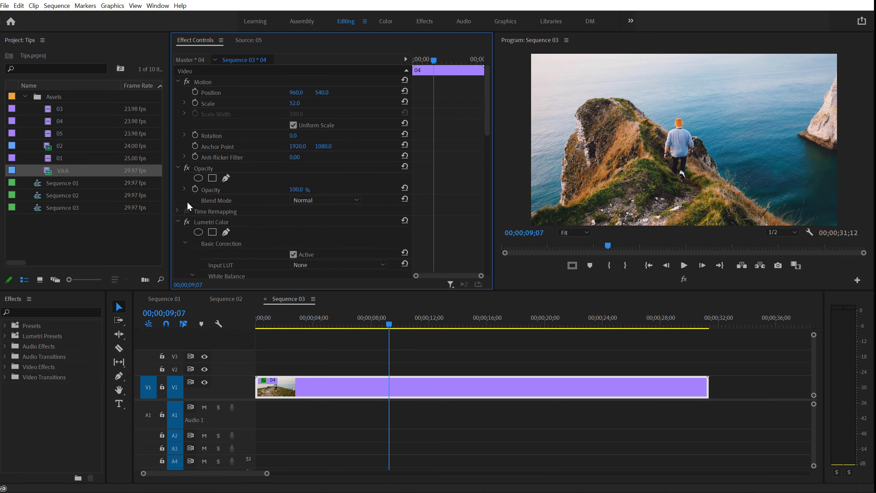
Switch clip 04's Lumetri Color effect off and back on, and turn on Global FX Mute for the Sequence 03 preview.
left_click(186, 221)
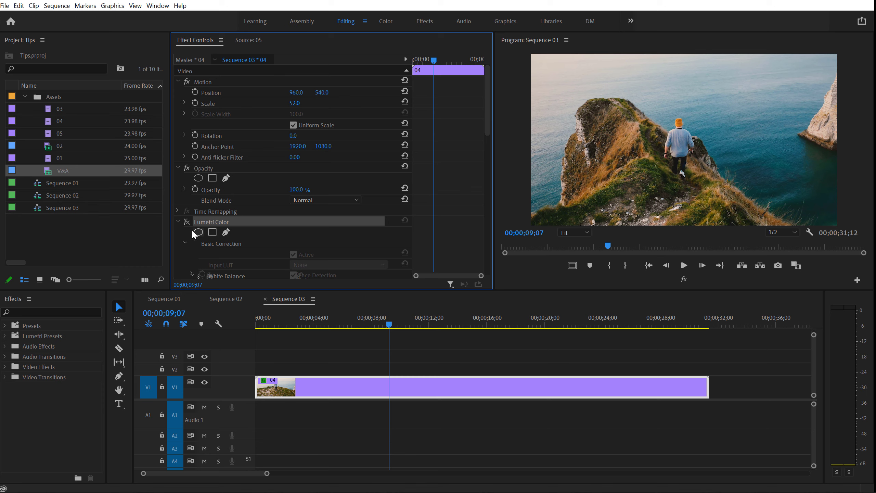
left_click(187, 221)
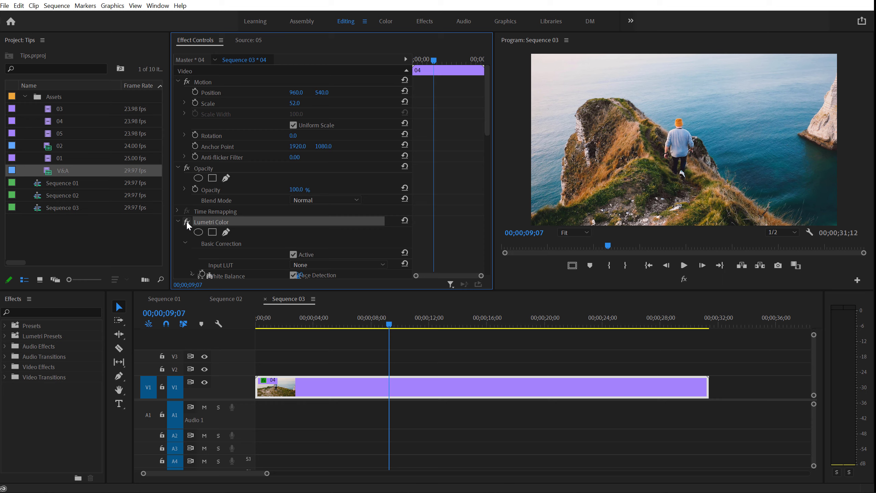
left_click(684, 280)
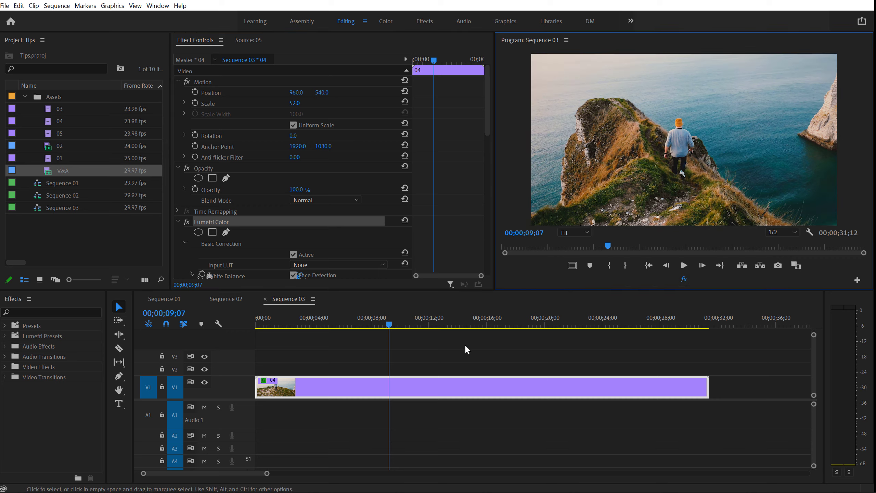
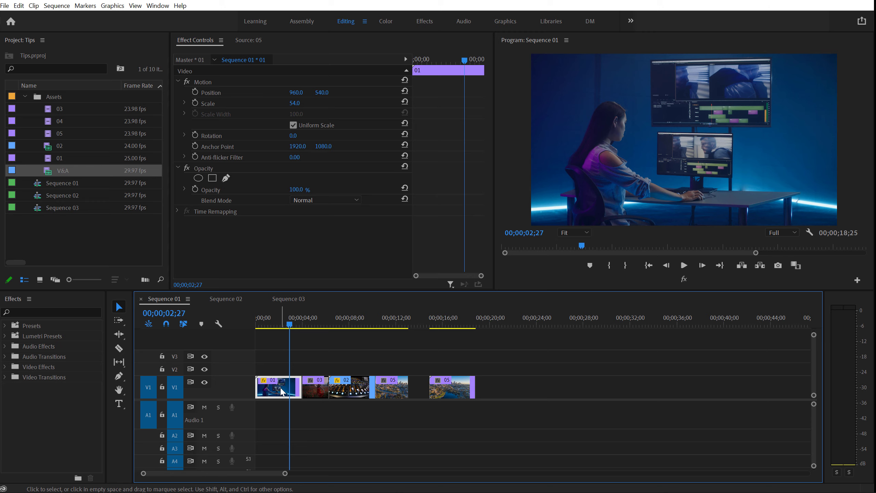
Reveal the source of clip 01 from Sequence 01 among the project assets.
mouse_move(280, 392)
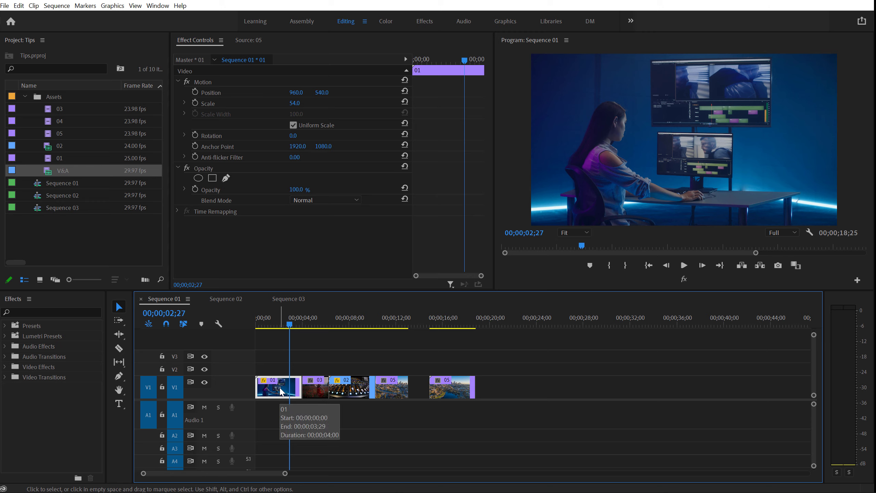
right_click(280, 392)
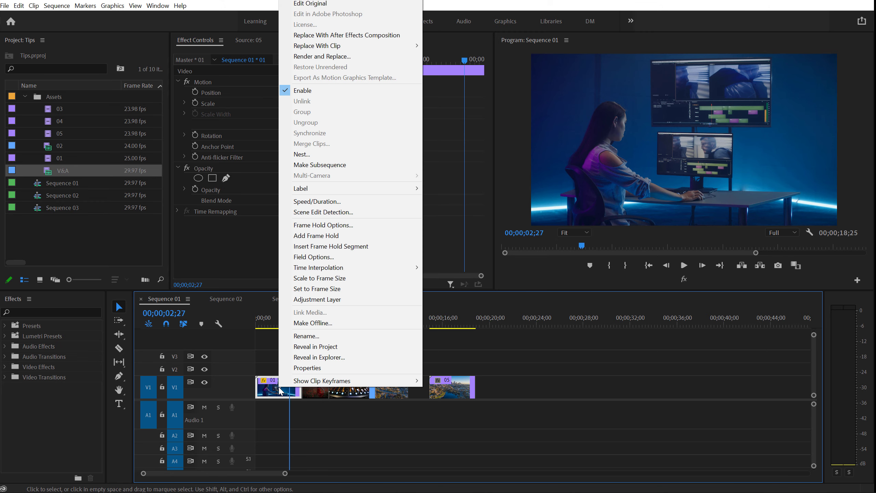
left_click(327, 350)
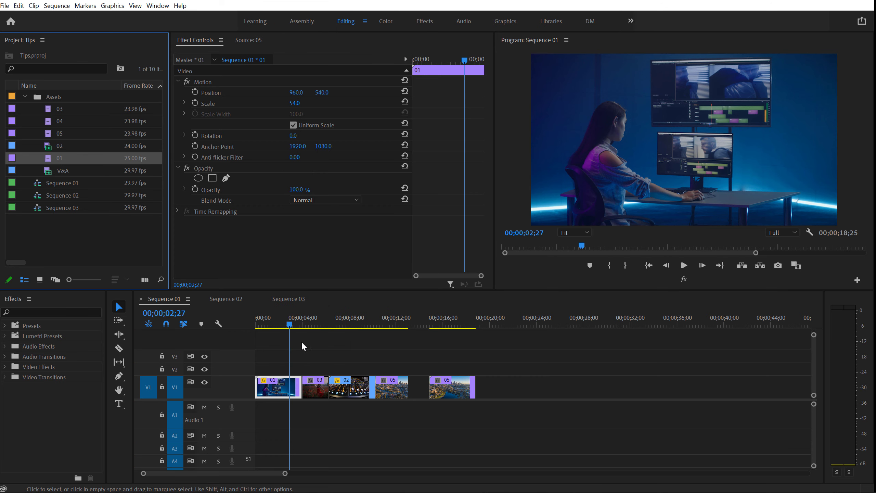
Load clip 01 in the Source monitor and move Sequence 01's playhead to about 00;00;02;03.
double_click(50, 159)
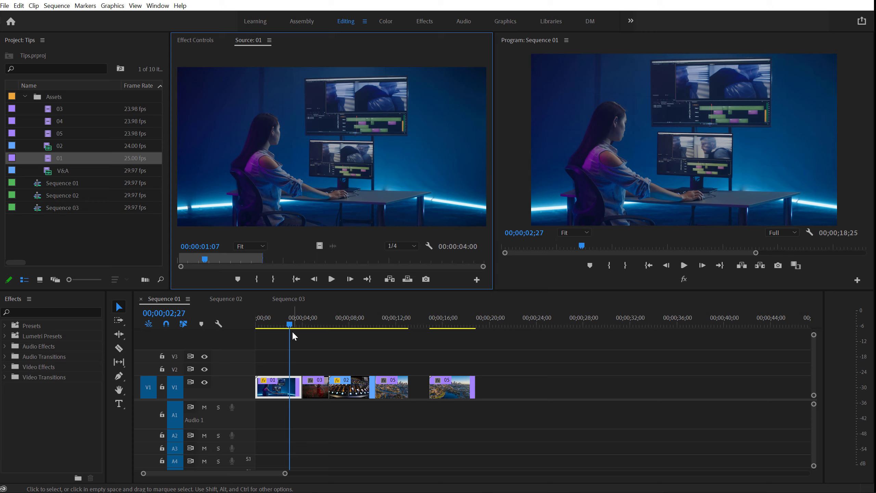
left_click(280, 325)
key("Right")
key("Right")
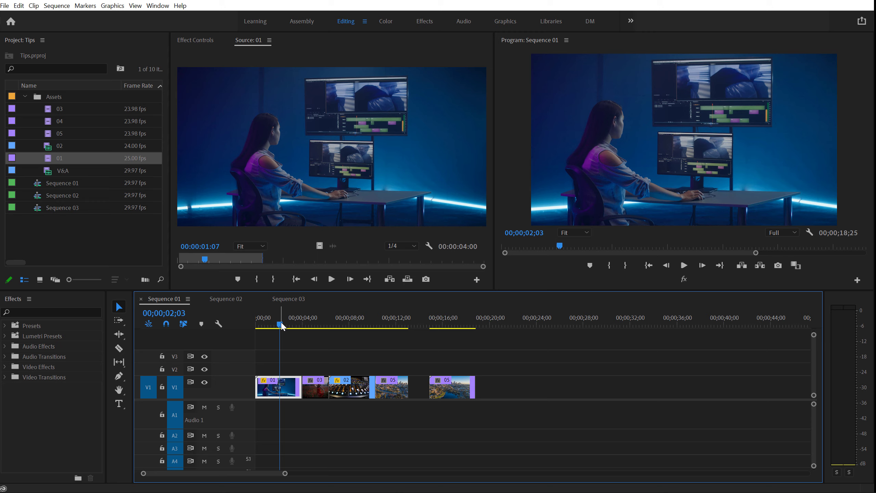
Match-frame clip 05 from 00;00;11;28 in Sequence 01, and scrub its source to about 00;00;09;26.
left_click(307, 324)
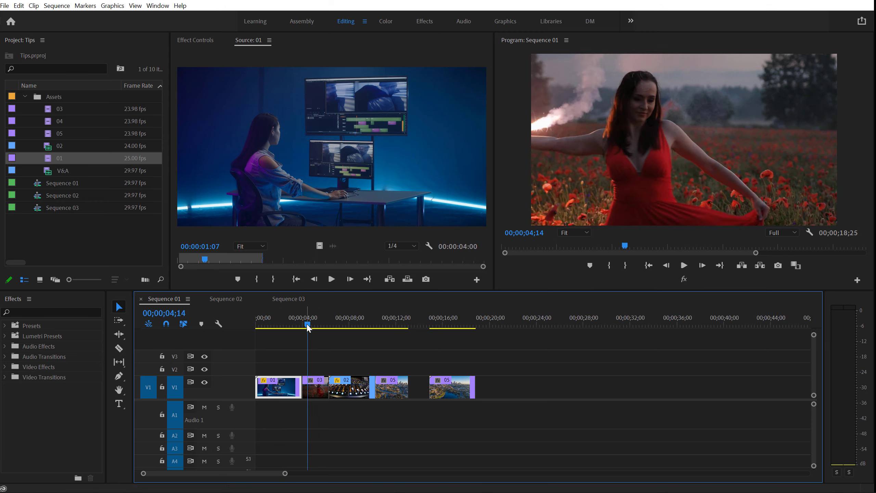
left_click_drag(307, 327, 396, 328)
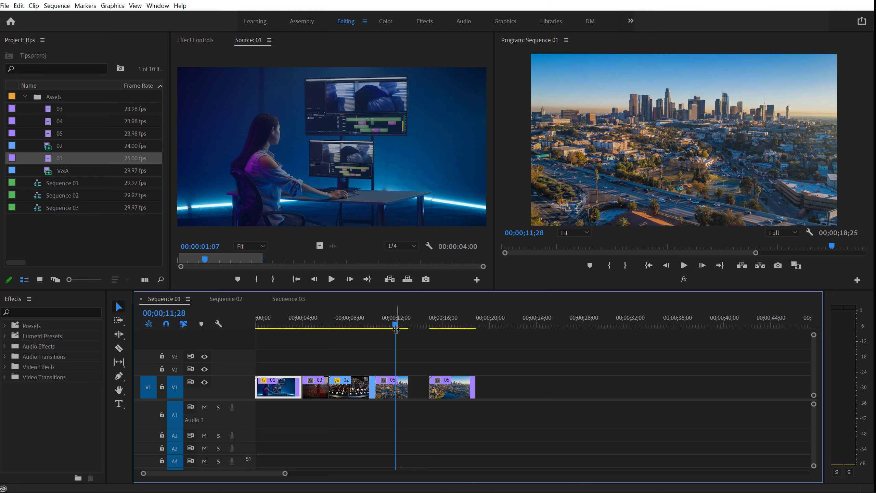
key("f")
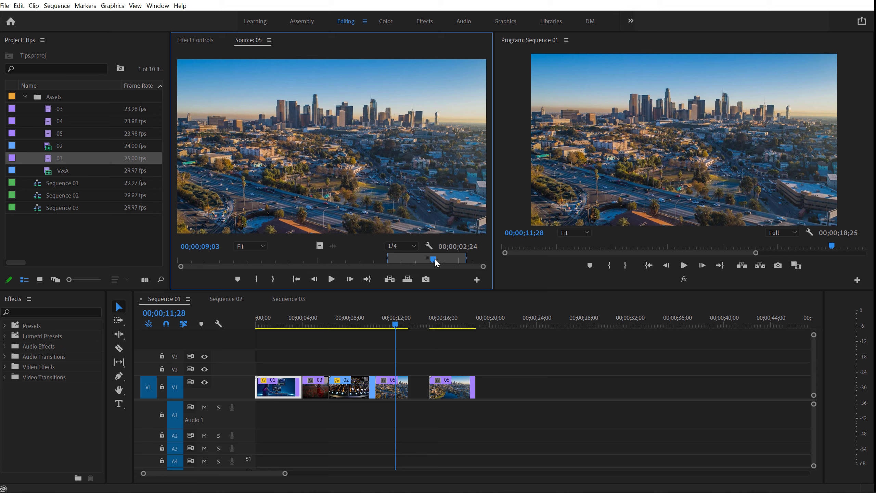
left_click_drag(434, 258, 456, 270)
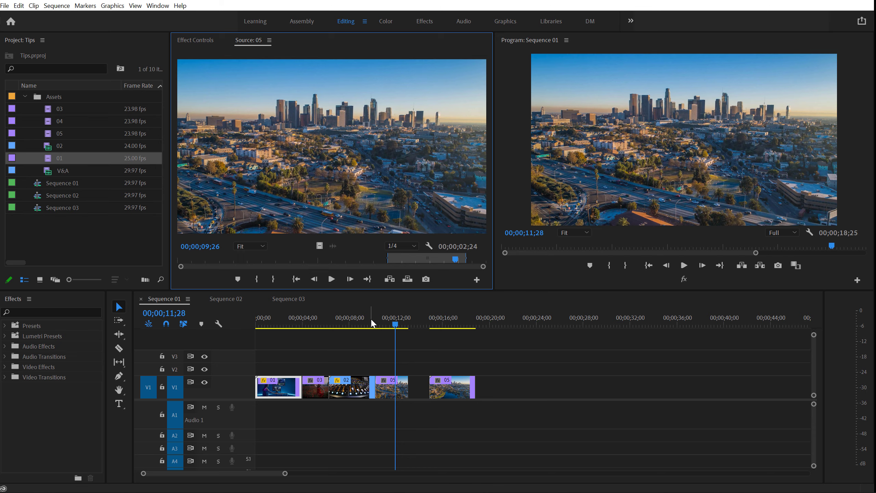
Match-frame clip 01 from 00;00;01;19 in Sequence 01, and scrub its source to about 00:00:04:03.
left_click_drag(371, 318, 274, 319)
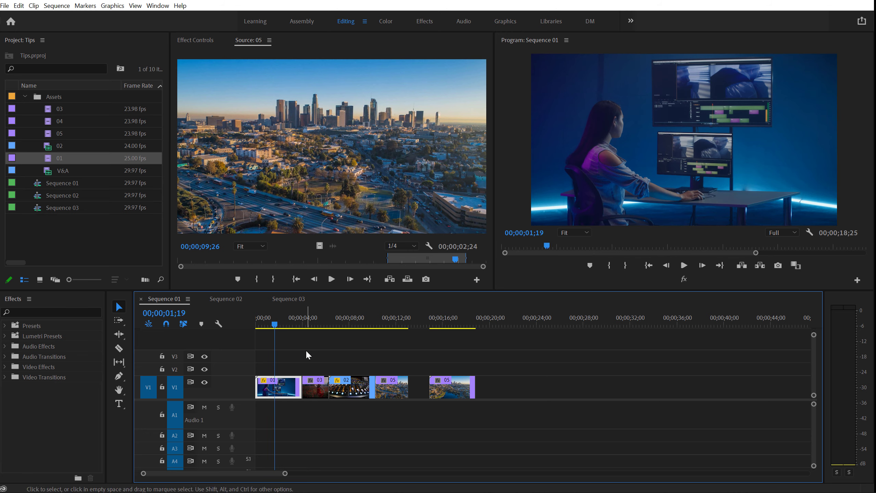
key("f")
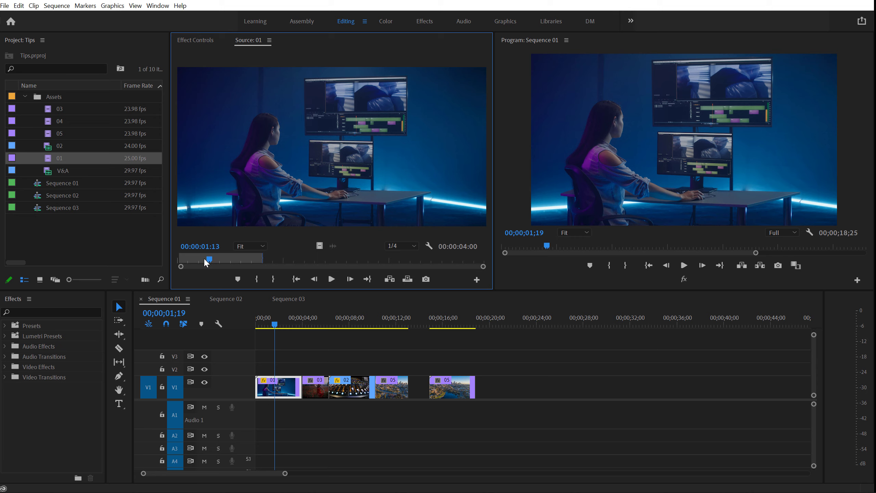
left_click_drag(211, 260, 264, 269)
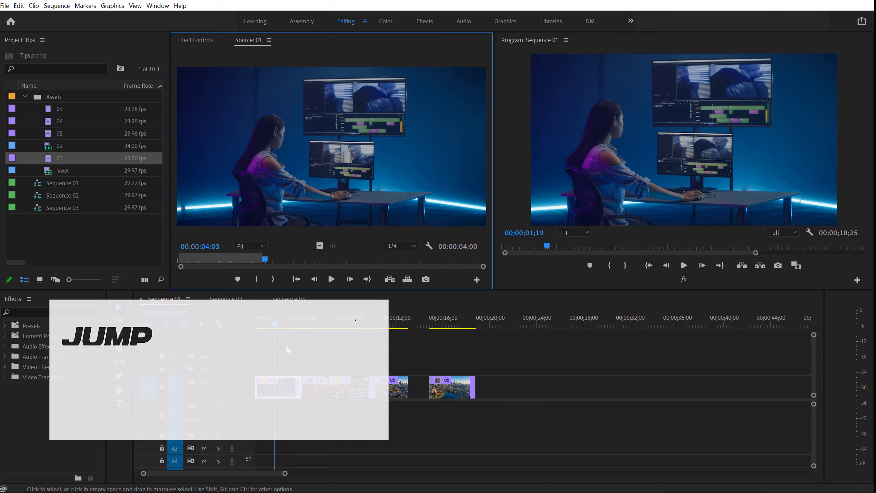
Scrub over clip 01 in Sequence 01, and jump the playhead back and forth between its start and end.
left_click(287, 346)
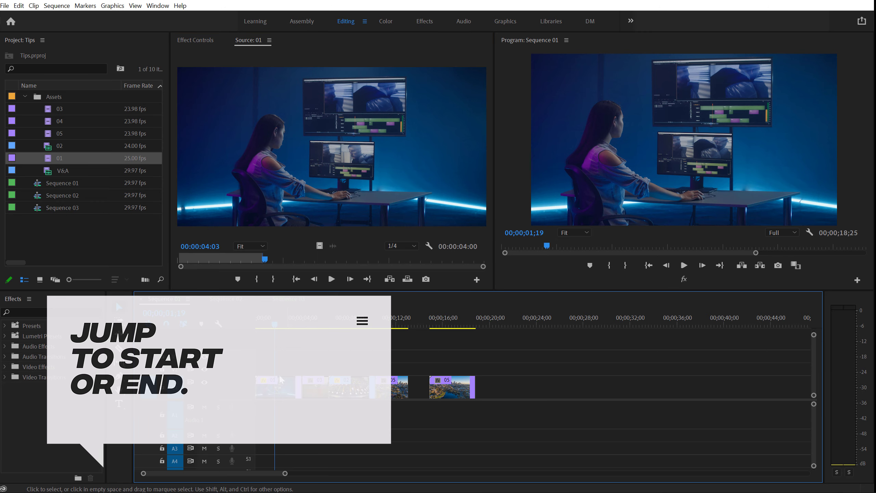
key("ctrl")
scroll(272, 389, "up", 5)
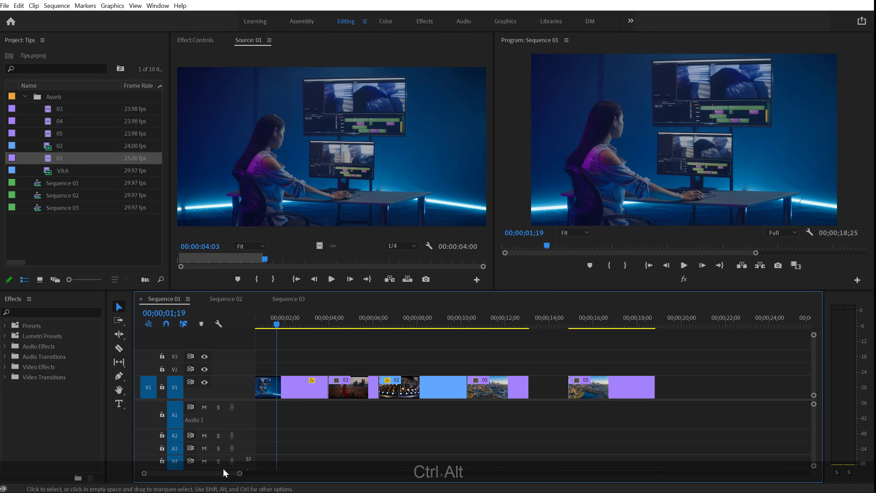
scroll(217, 474, "up", 1)
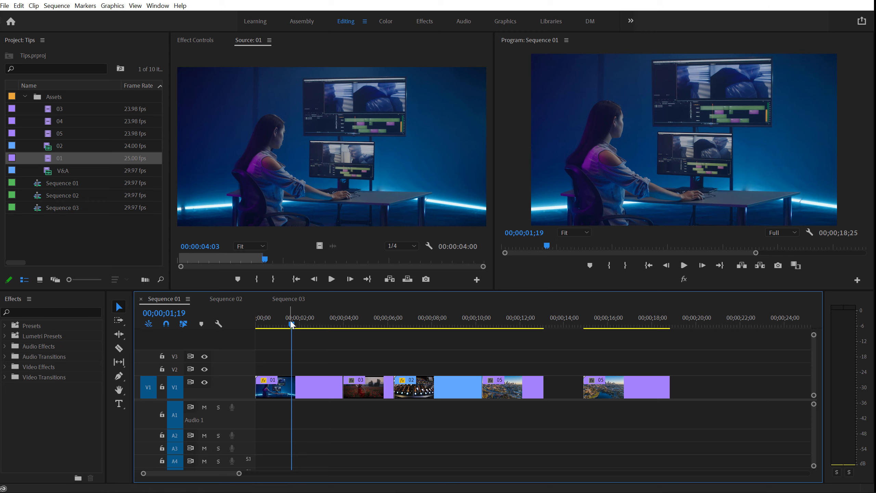
left_click_drag(292, 325, 255, 331)
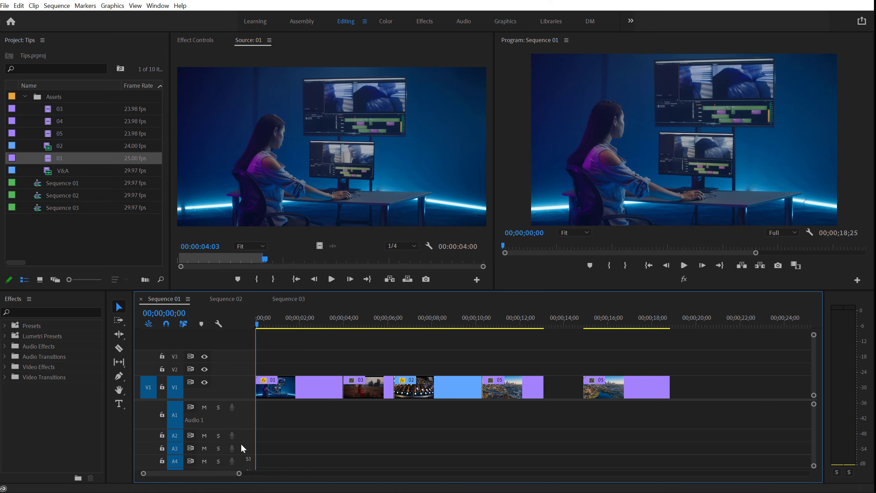
mouse_move(324, 324)
left_mouse_down()
mouse_move(348, 324)
mouse_move(332, 325)
left_mouse_up()
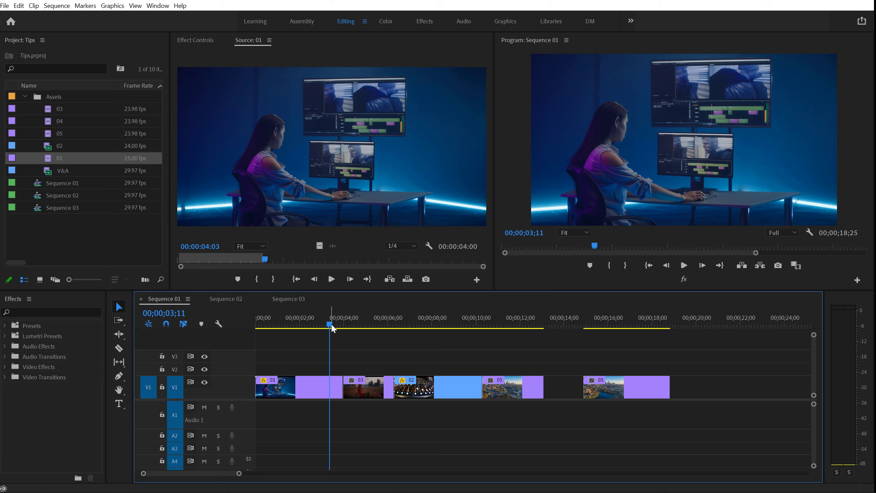
key("Up")
key("Down")
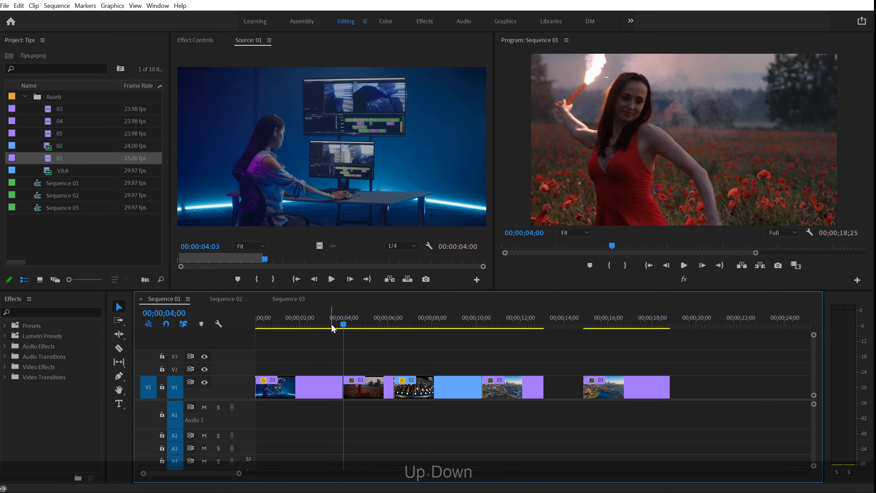
key("Up")
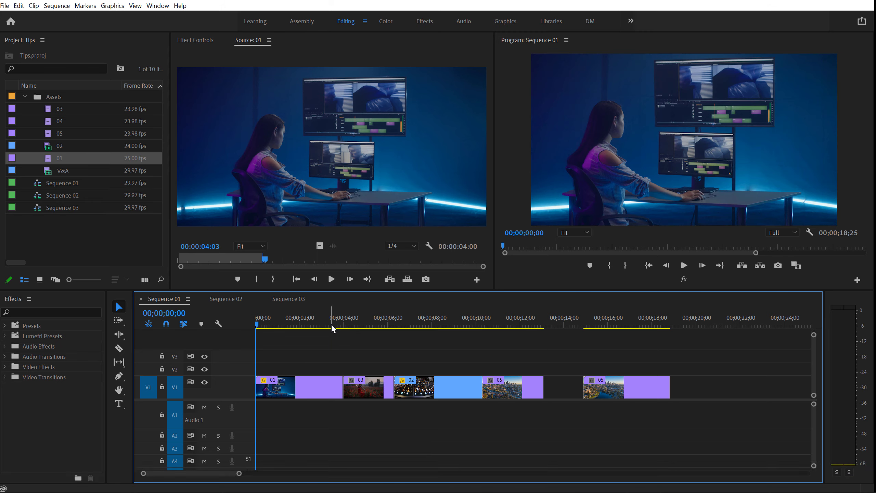
key("Down")
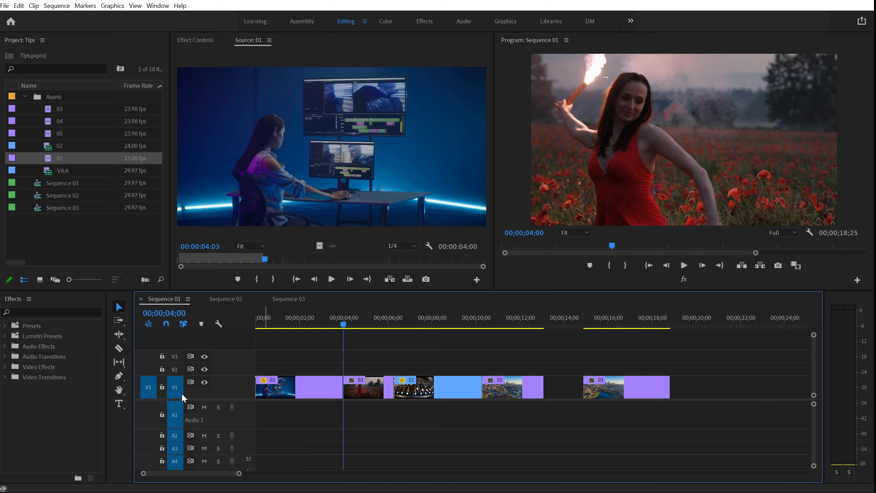
Move clip 03 to track V2 and clip 02 to track V3, staggered so that they overlap clip 01.
left_click_drag(363, 385, 299, 368)
left_click_drag(403, 393, 315, 362)
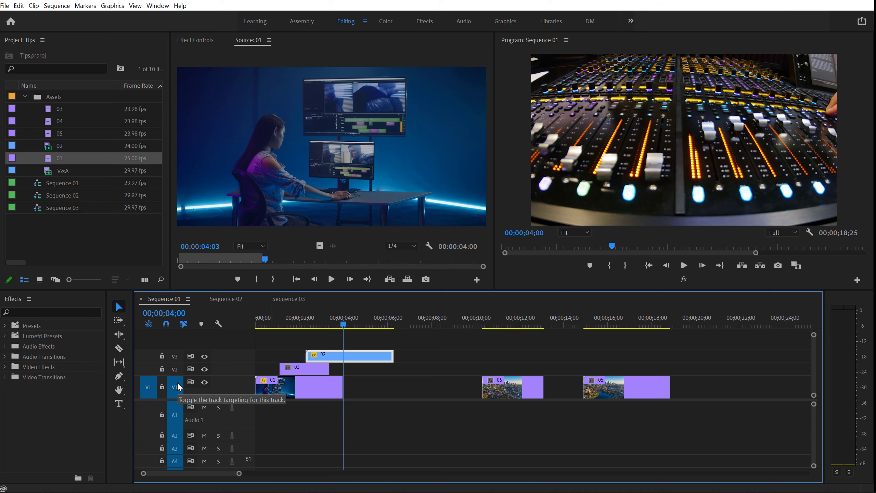
left_click(278, 337)
Jump the playhead between the edit points of clip 01 with only V1 targeted among the video tracks.
key("Down")
key("Up")
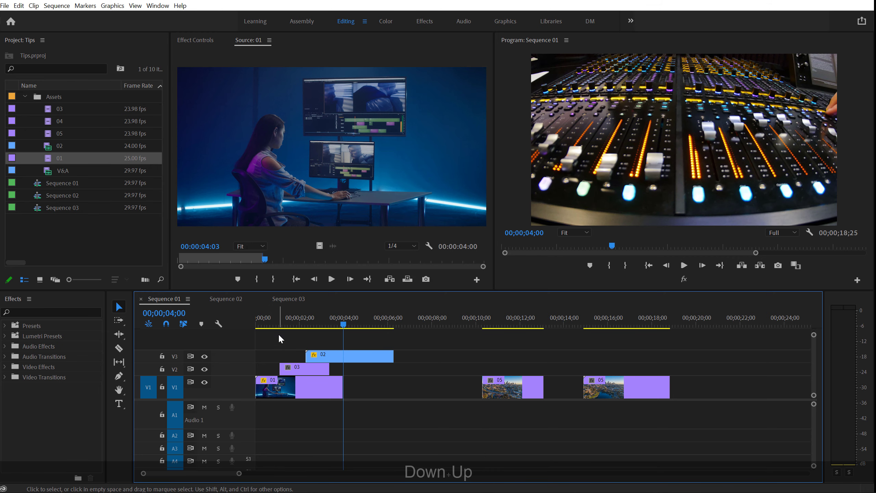
key("Up")
key("Down")
key("Up")
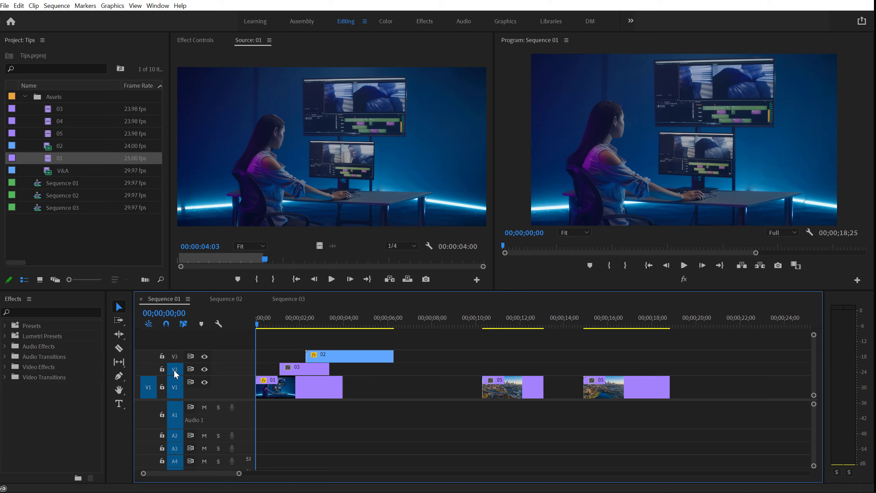
Target tracks V2 and V3 along with V1, and jump the playhead through the edit points of the three overlapping clips, ending at 00;00;06;09.
left_click(174, 358)
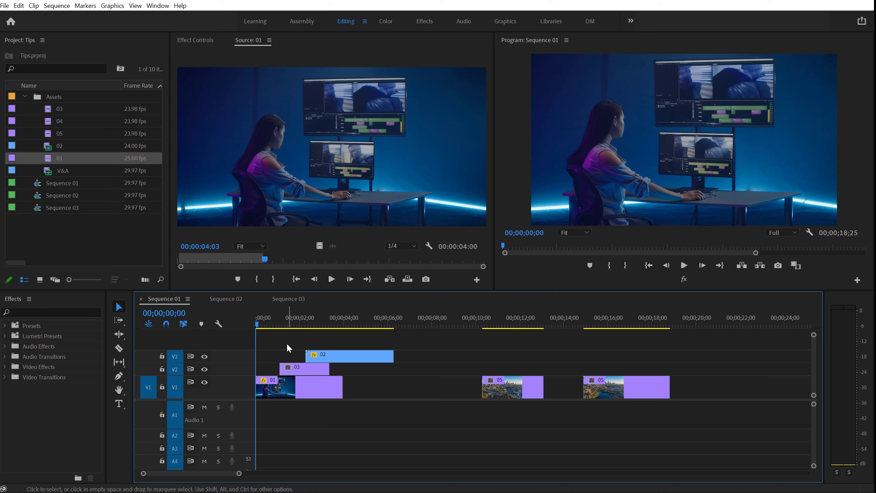
key("Up")
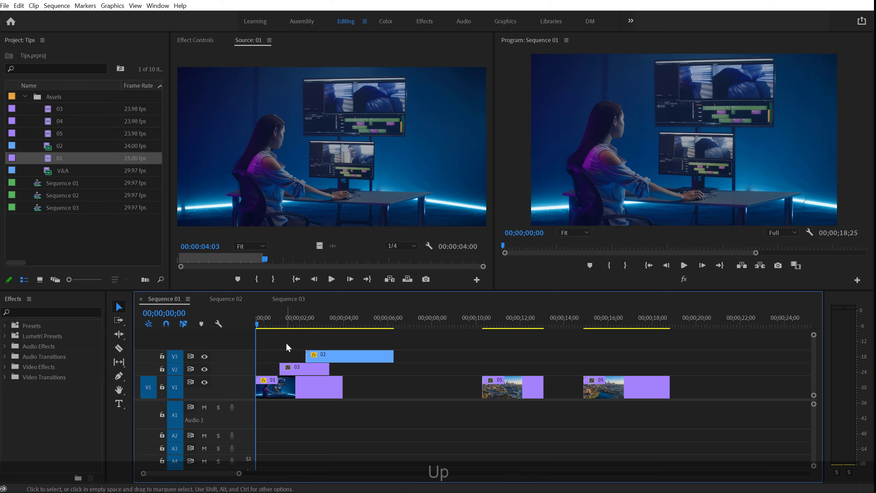
key("Down")
key("Down")
key("Down")
key("Down")
key("Down")
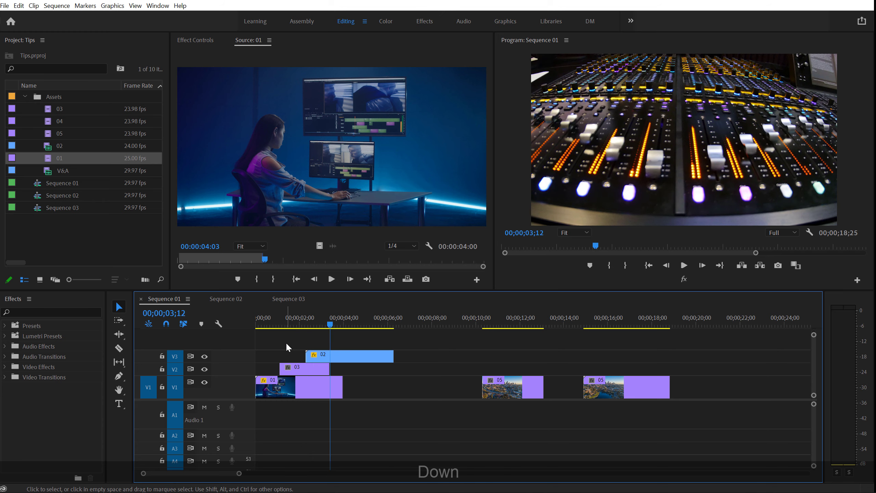
key("Up")
key("Up")
key("Up")
key("Up")
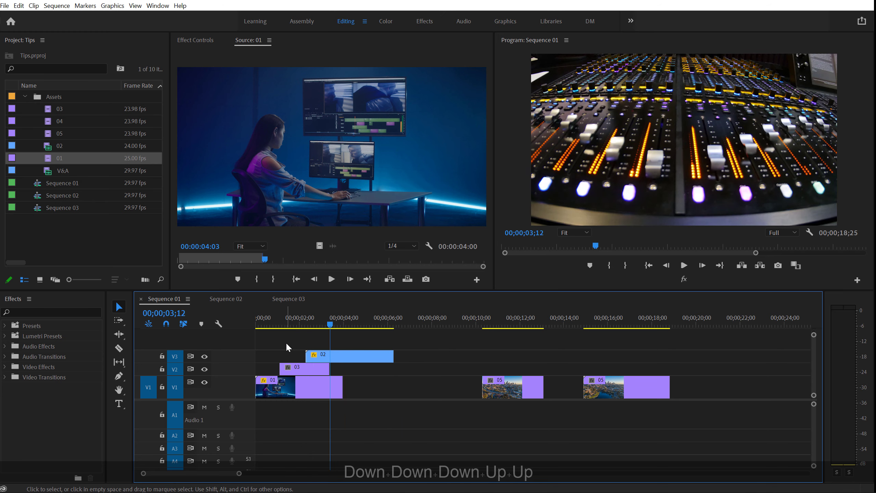
key("Up")
key("Down")
key("Down")
key("Down")
key("Down")
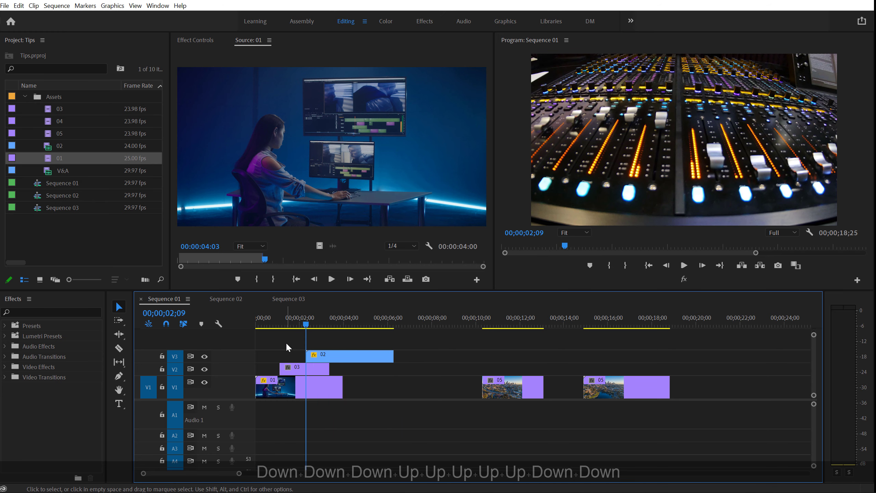
key("Down")
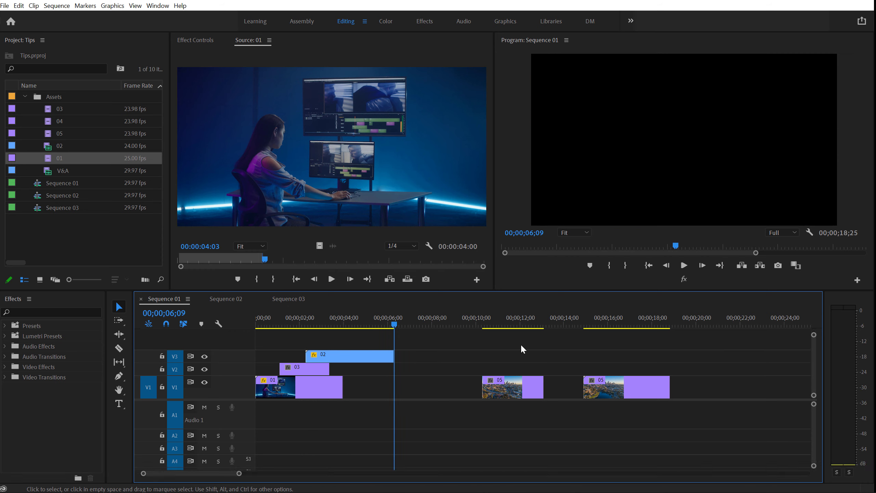
Move the playhead to 00;00;11;15 on clip 05, view the Program monitor full screen and return to the workspace.
left_click_drag(588, 324, 511, 335)
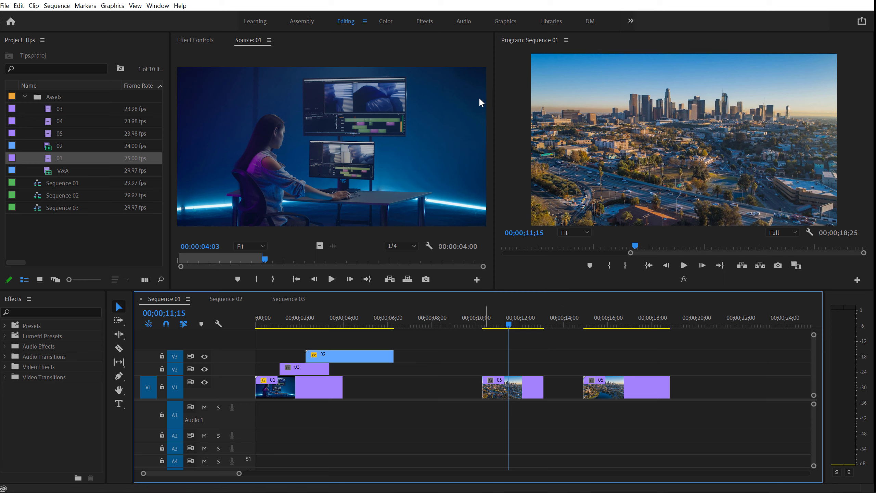
left_click(520, 149)
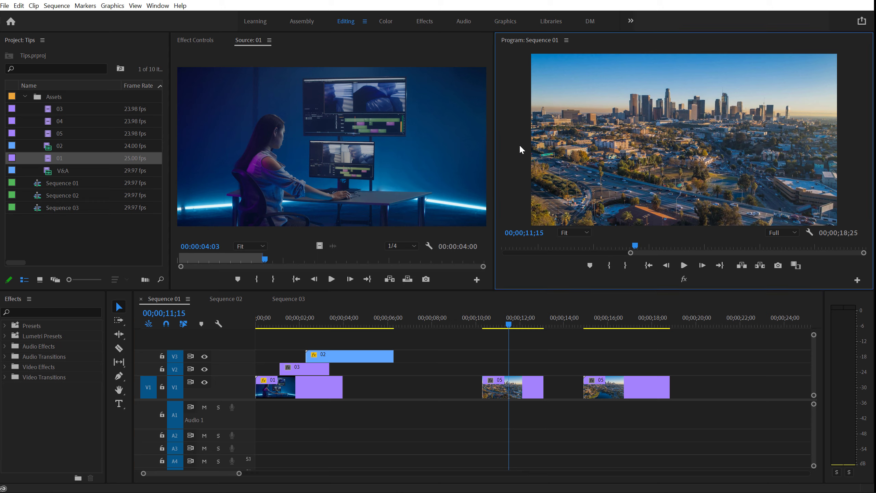
key("ctrl+grave")
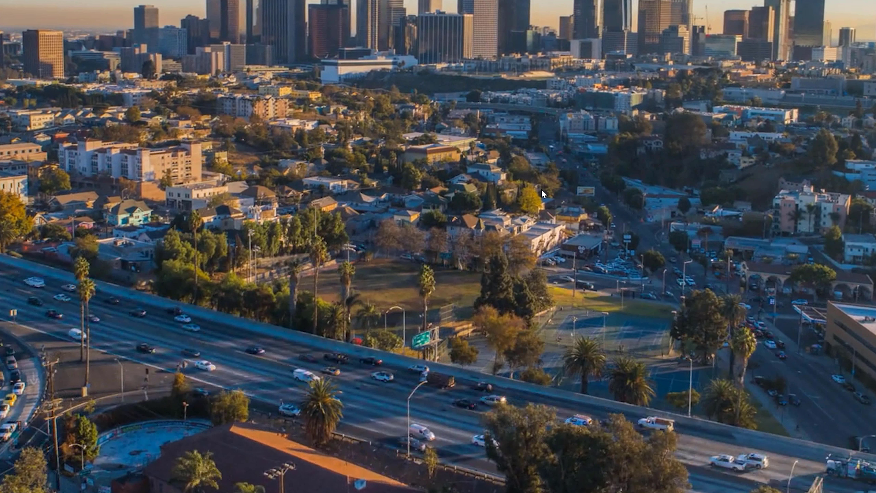
key("ctrl+grave")
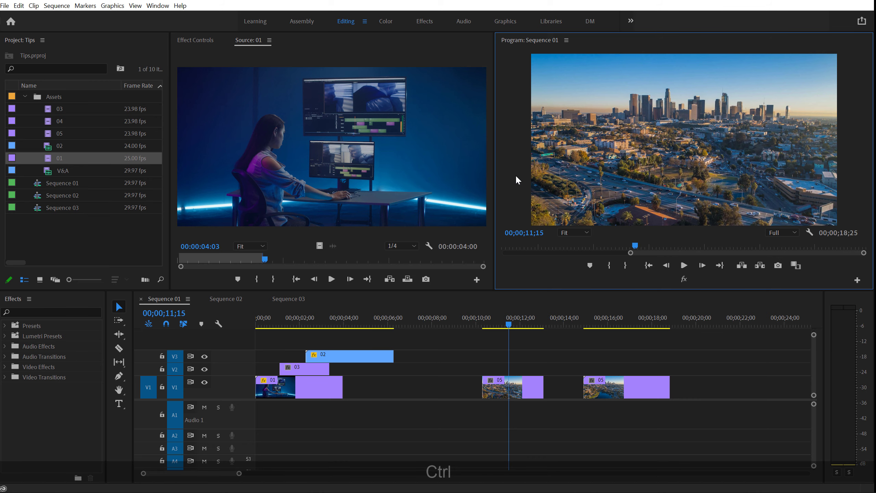
Place the playhead at 00;00;03;02 on clip 02, preview it full screen and return to the workspace.
left_click(323, 320)
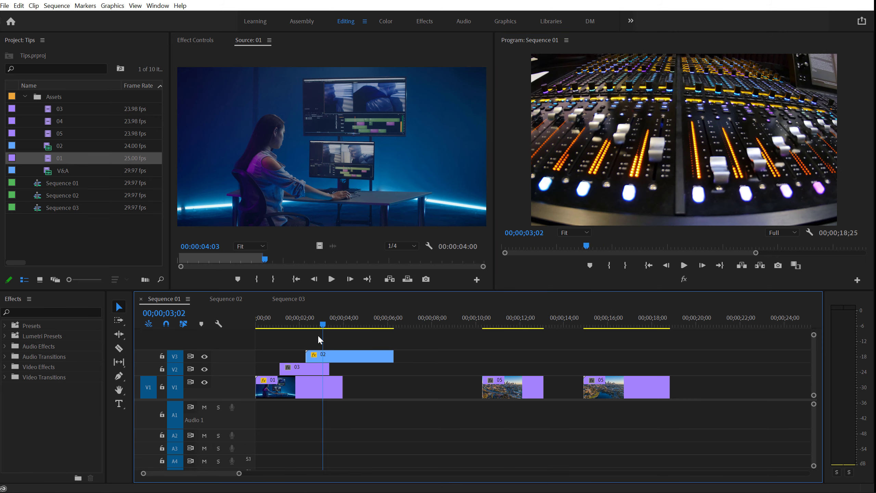
key("ctrl+grave")
key("space")
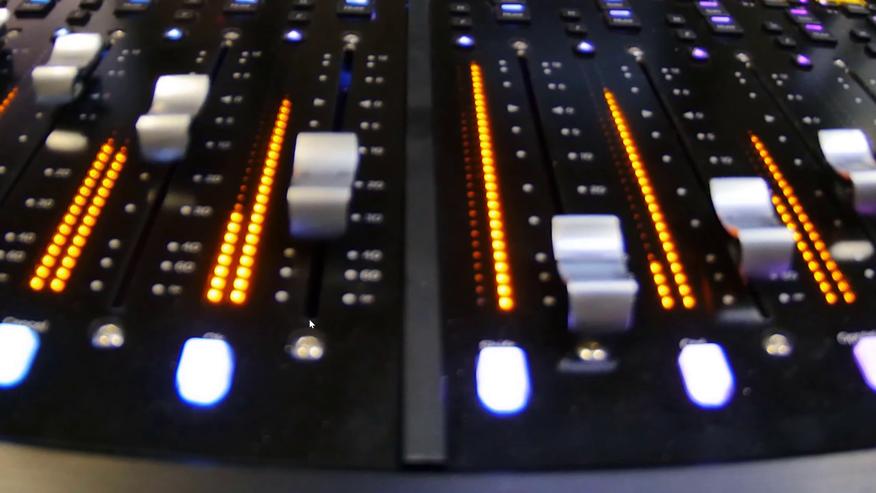
key("ctrl+grave")
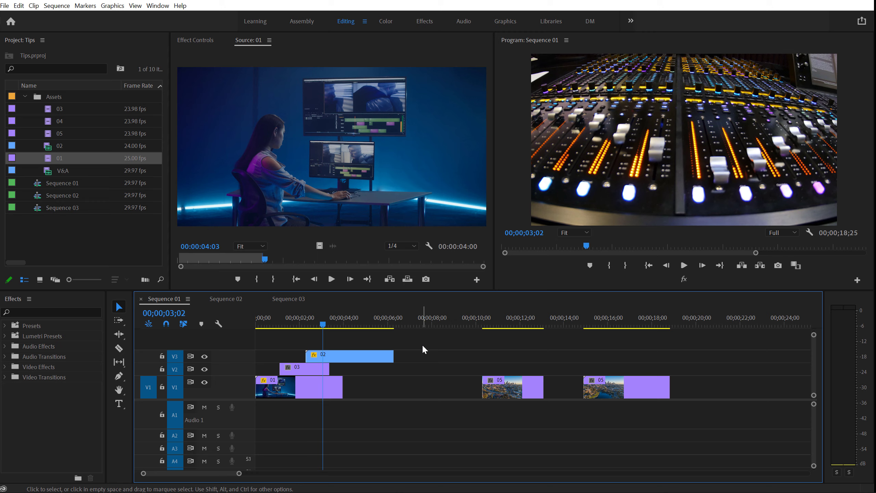
Maximize the Program monitor panel, view clip 02 full screen and return to the maximized panel.
left_click(512, 272)
key("grave")
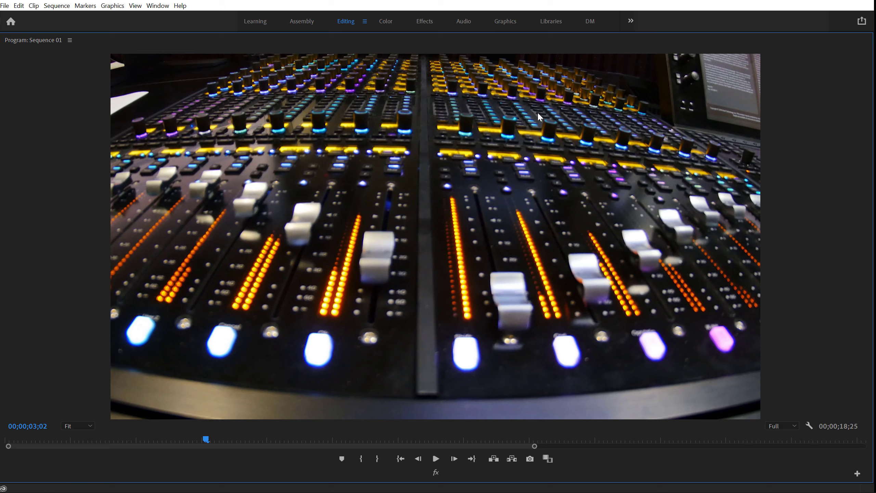
key("ctrl+grave")
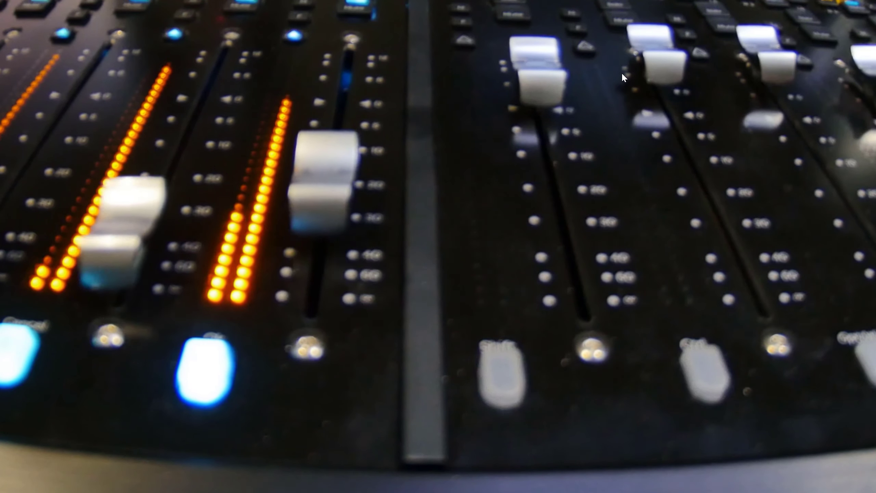
key("ctrl+grave")
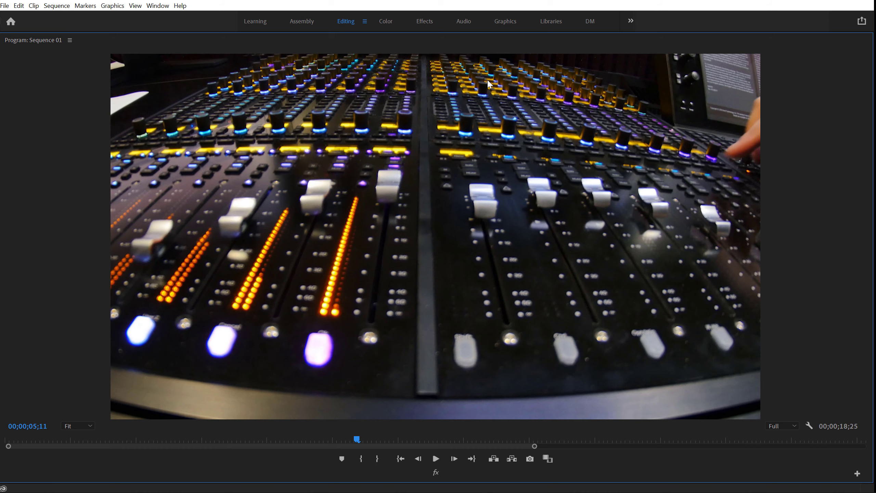